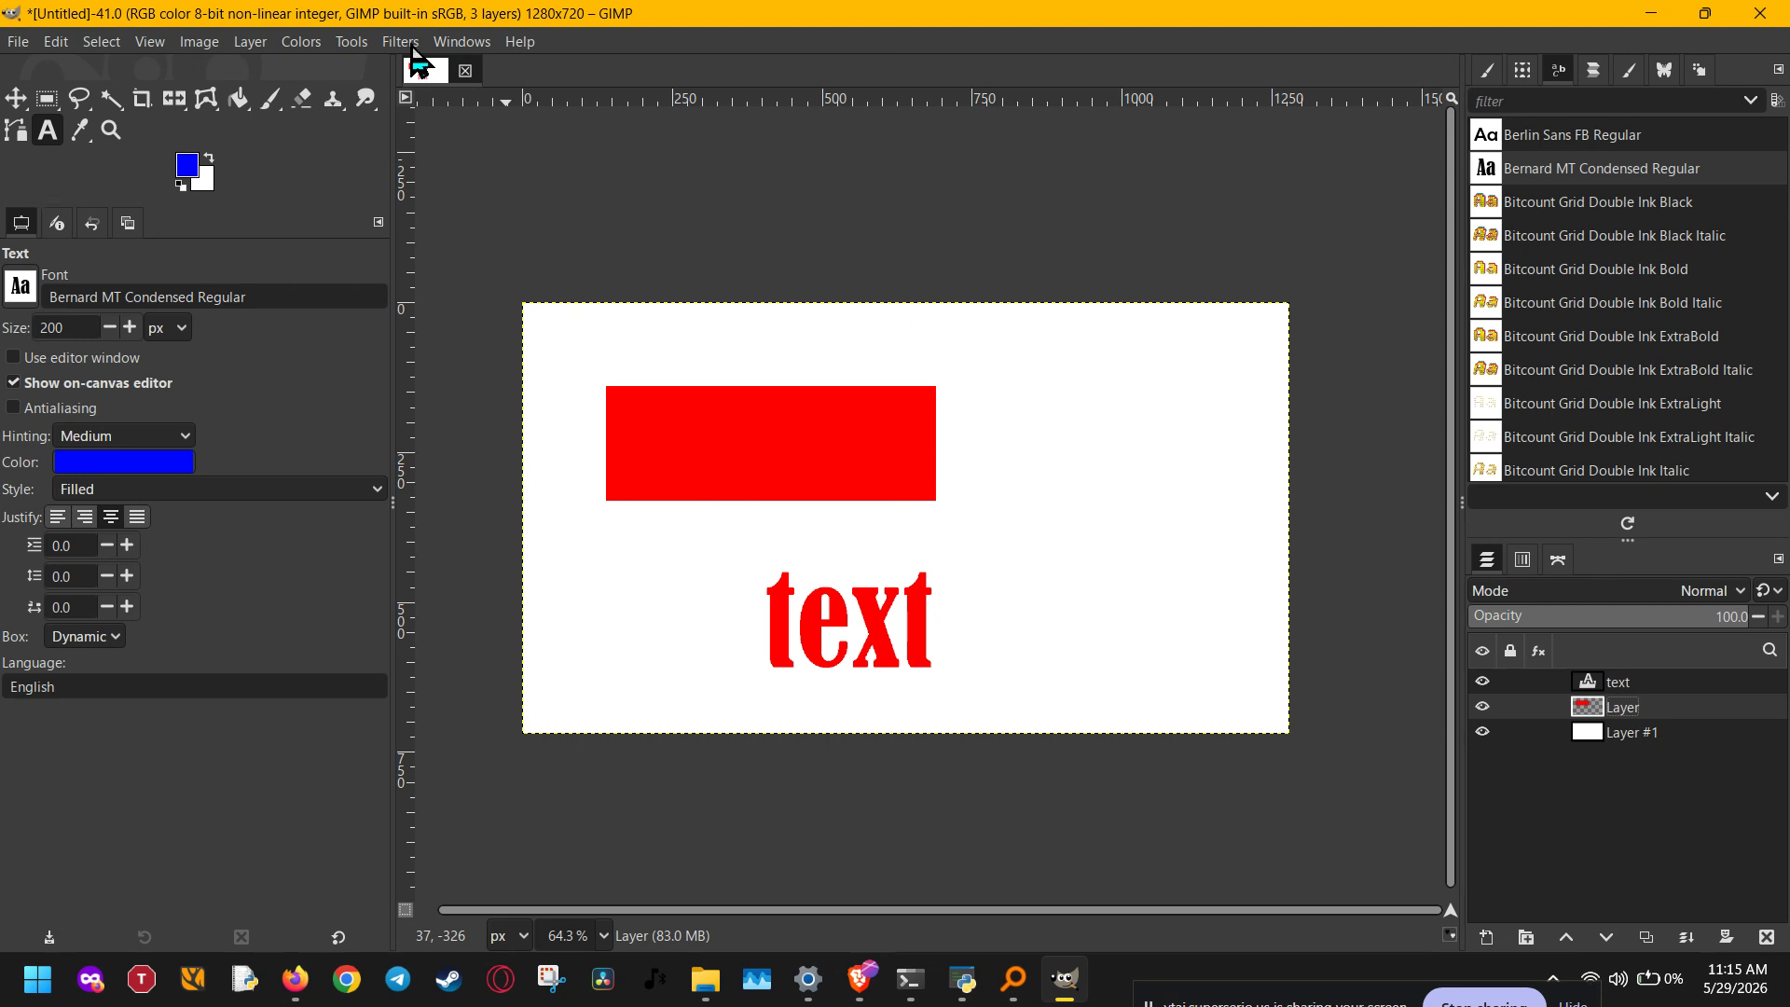
# Step: Start the Long Shadow filter on the red rectangle's layer and set the shadow color to dark red 5f0511
pyautogui.click(403, 43)
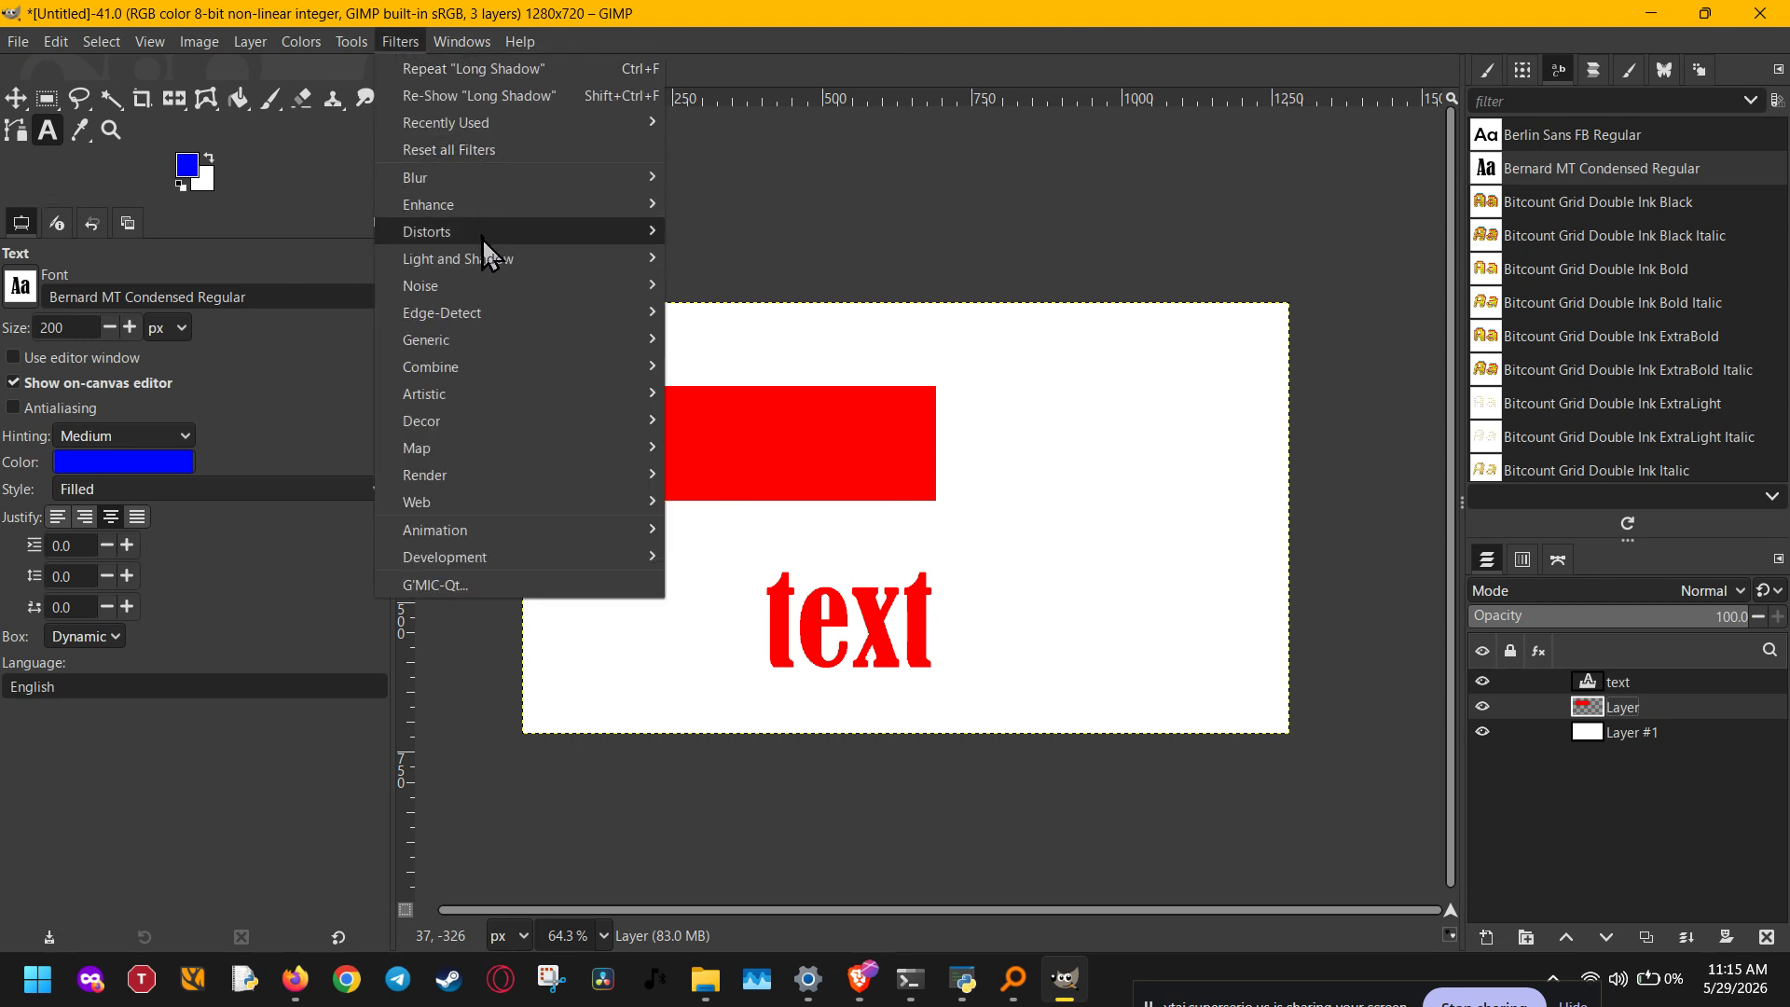
pyautogui.moveTo(484, 259)
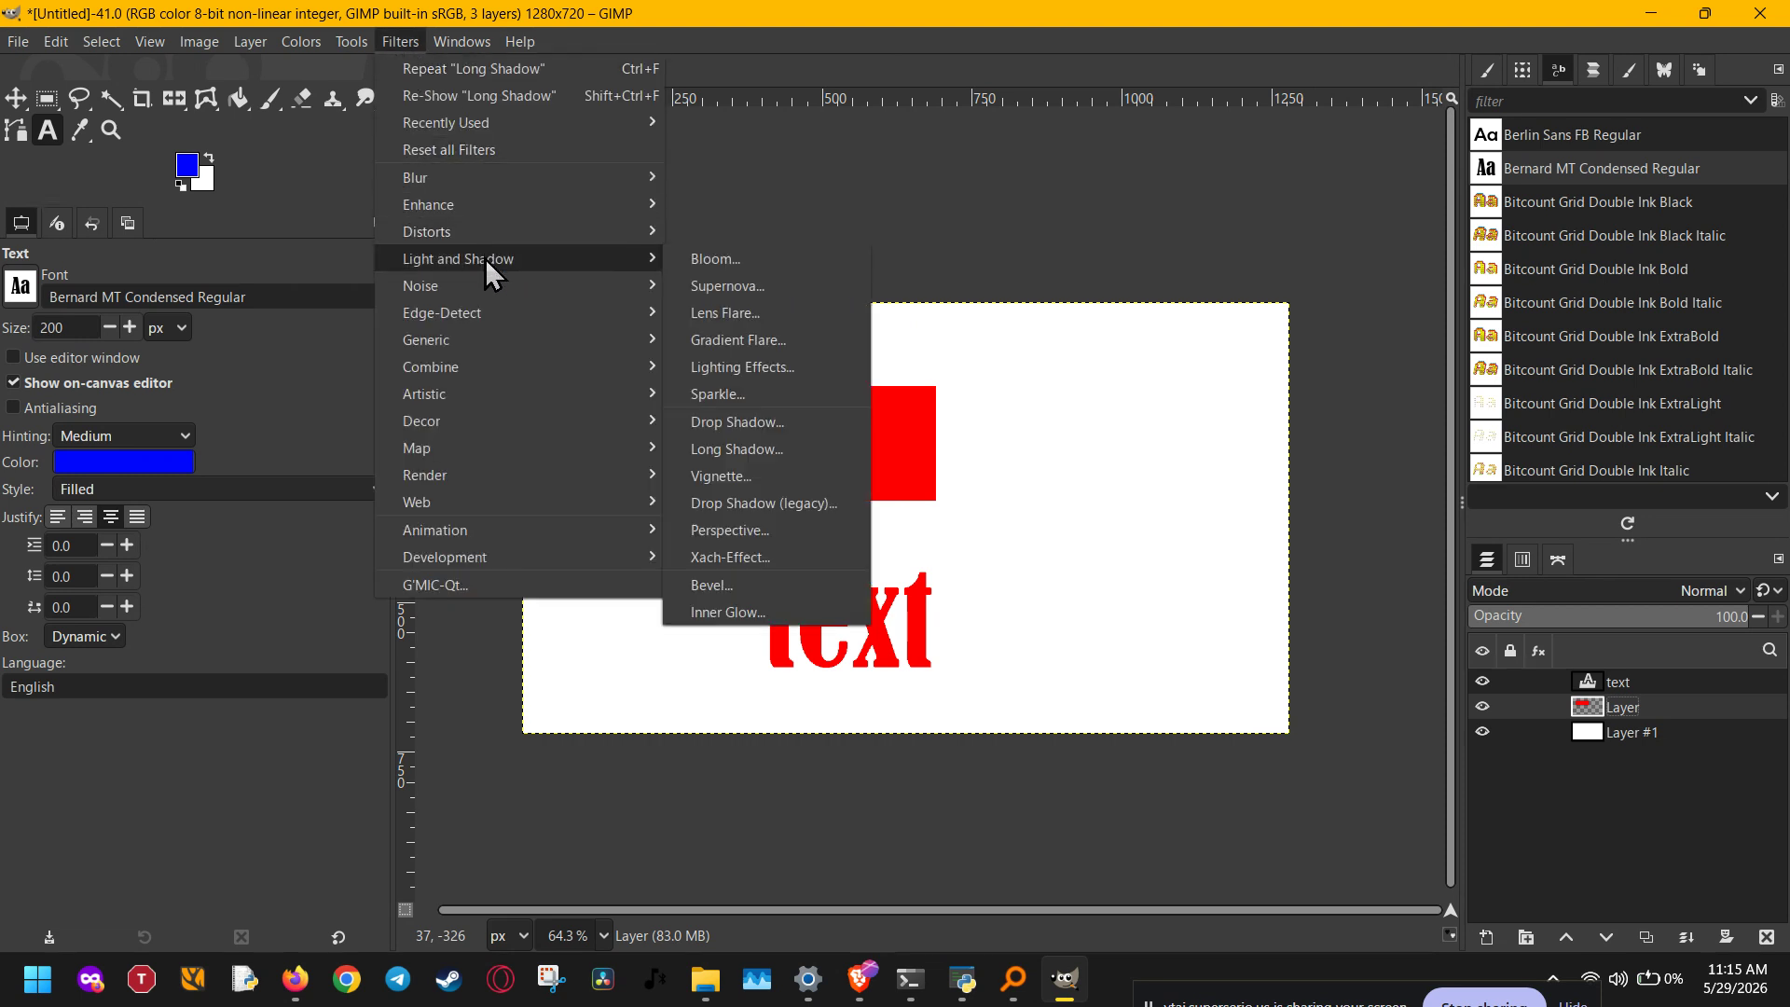
pyautogui.click(764, 457)
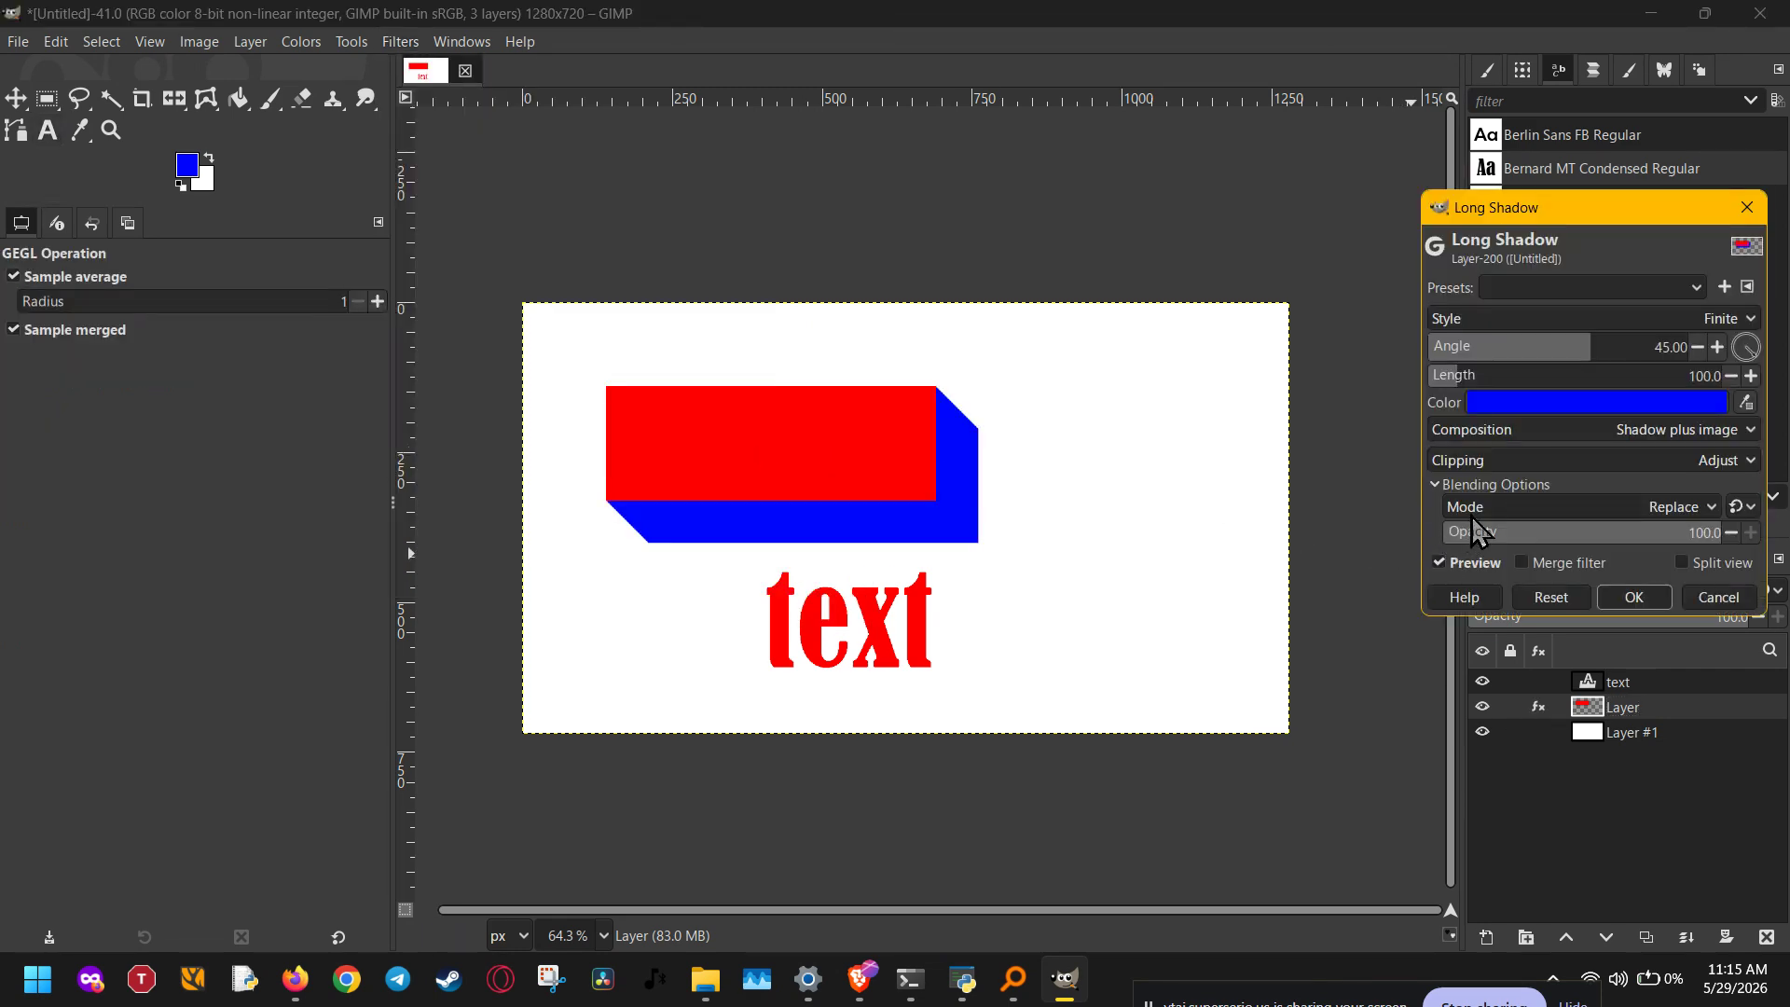
pyautogui.click(1720, 409)
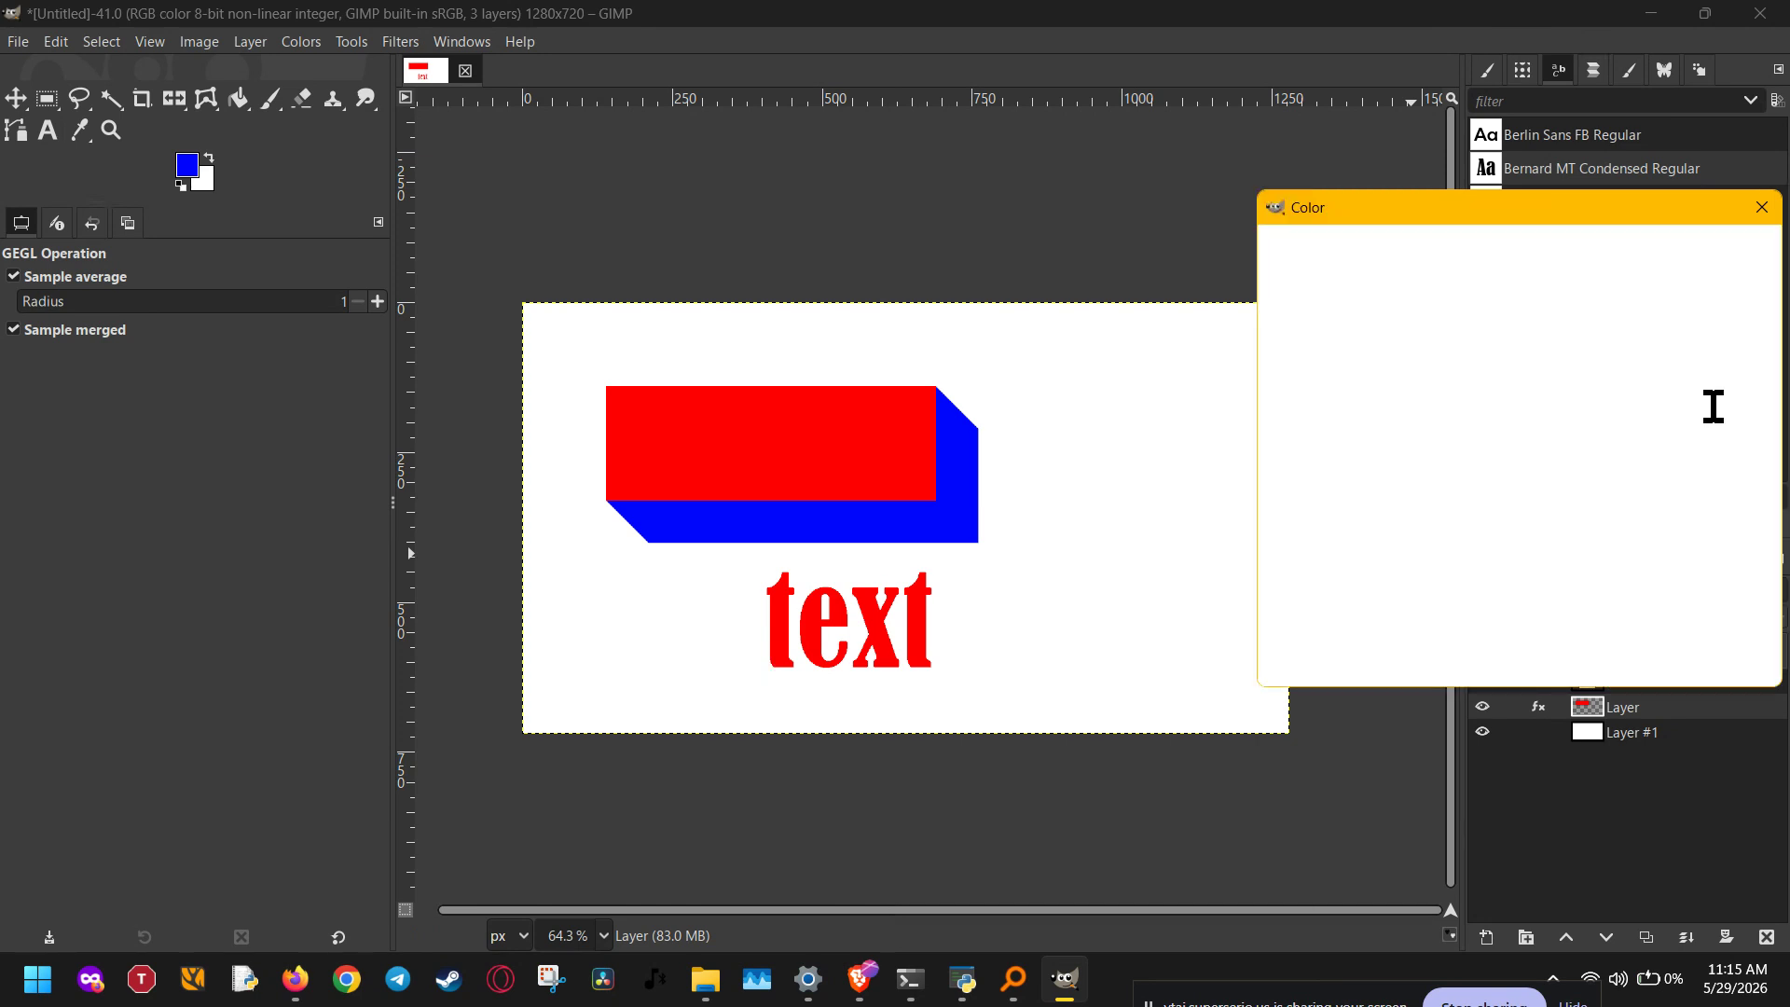
pyautogui.moveTo(1460, 388); pyautogui.dragTo(1448, 353)
pyautogui.moveTo(1497, 285); pyautogui.dragTo(1500, 276)
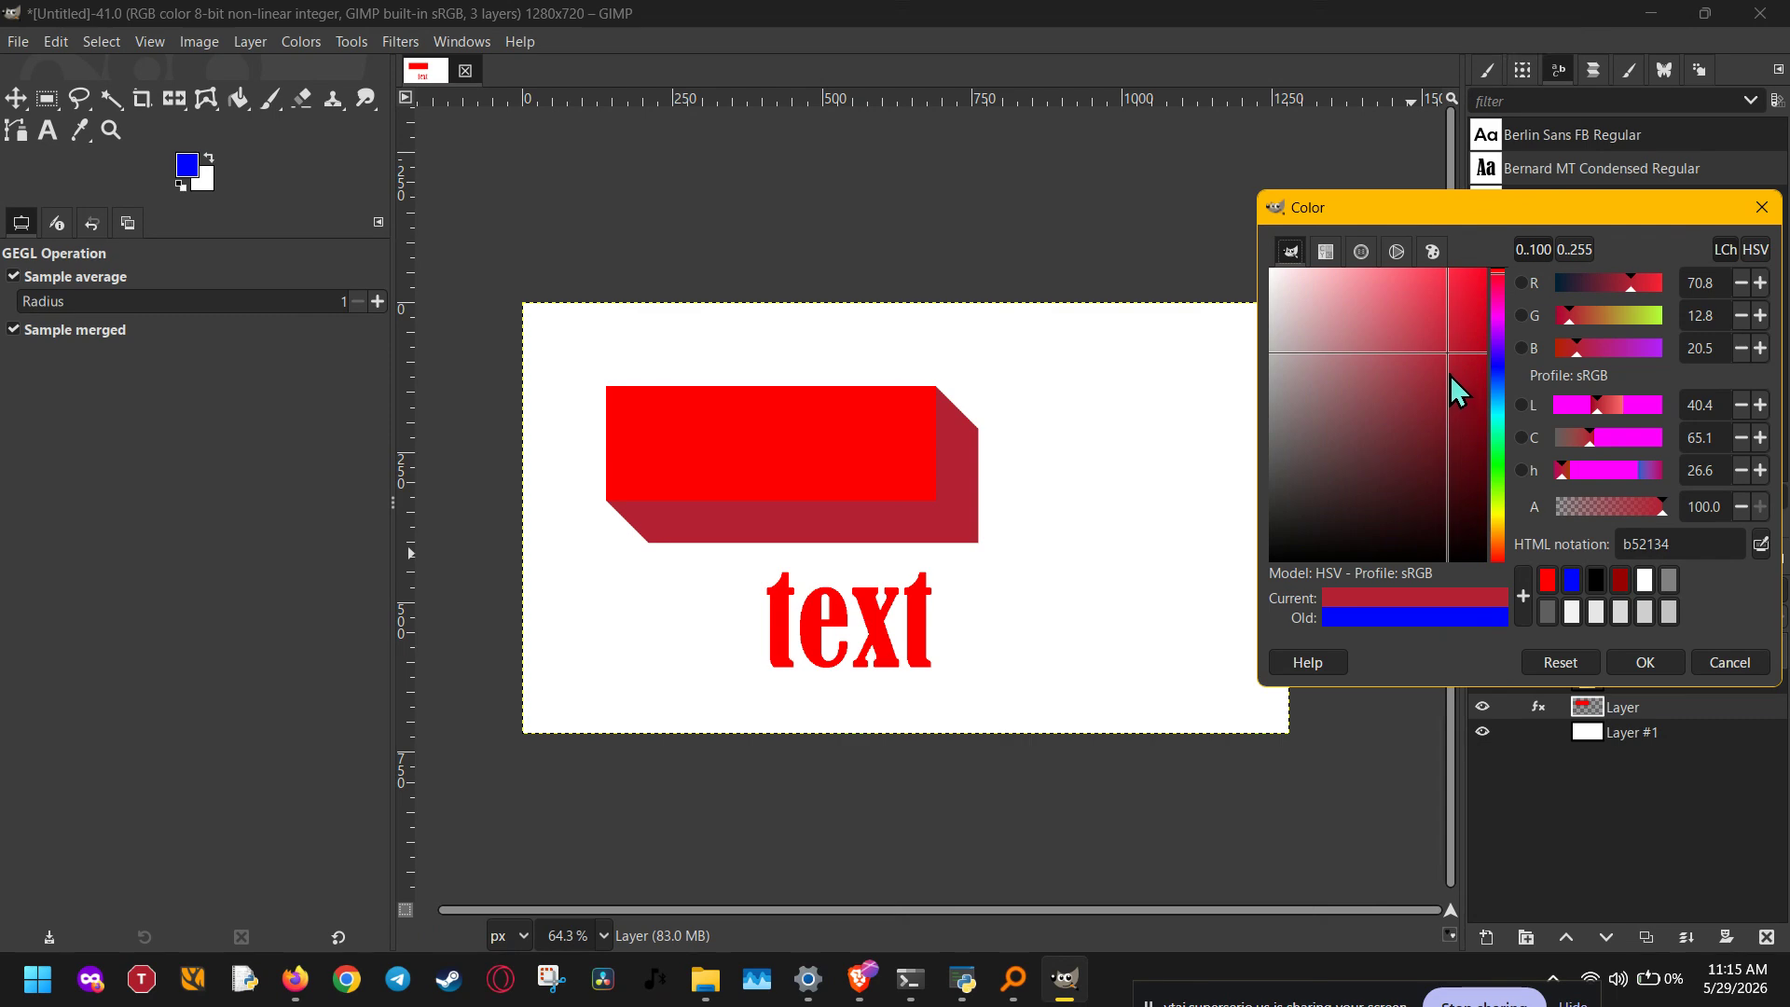
pyautogui.moveTo(1451, 375); pyautogui.dragTo(1475, 455)
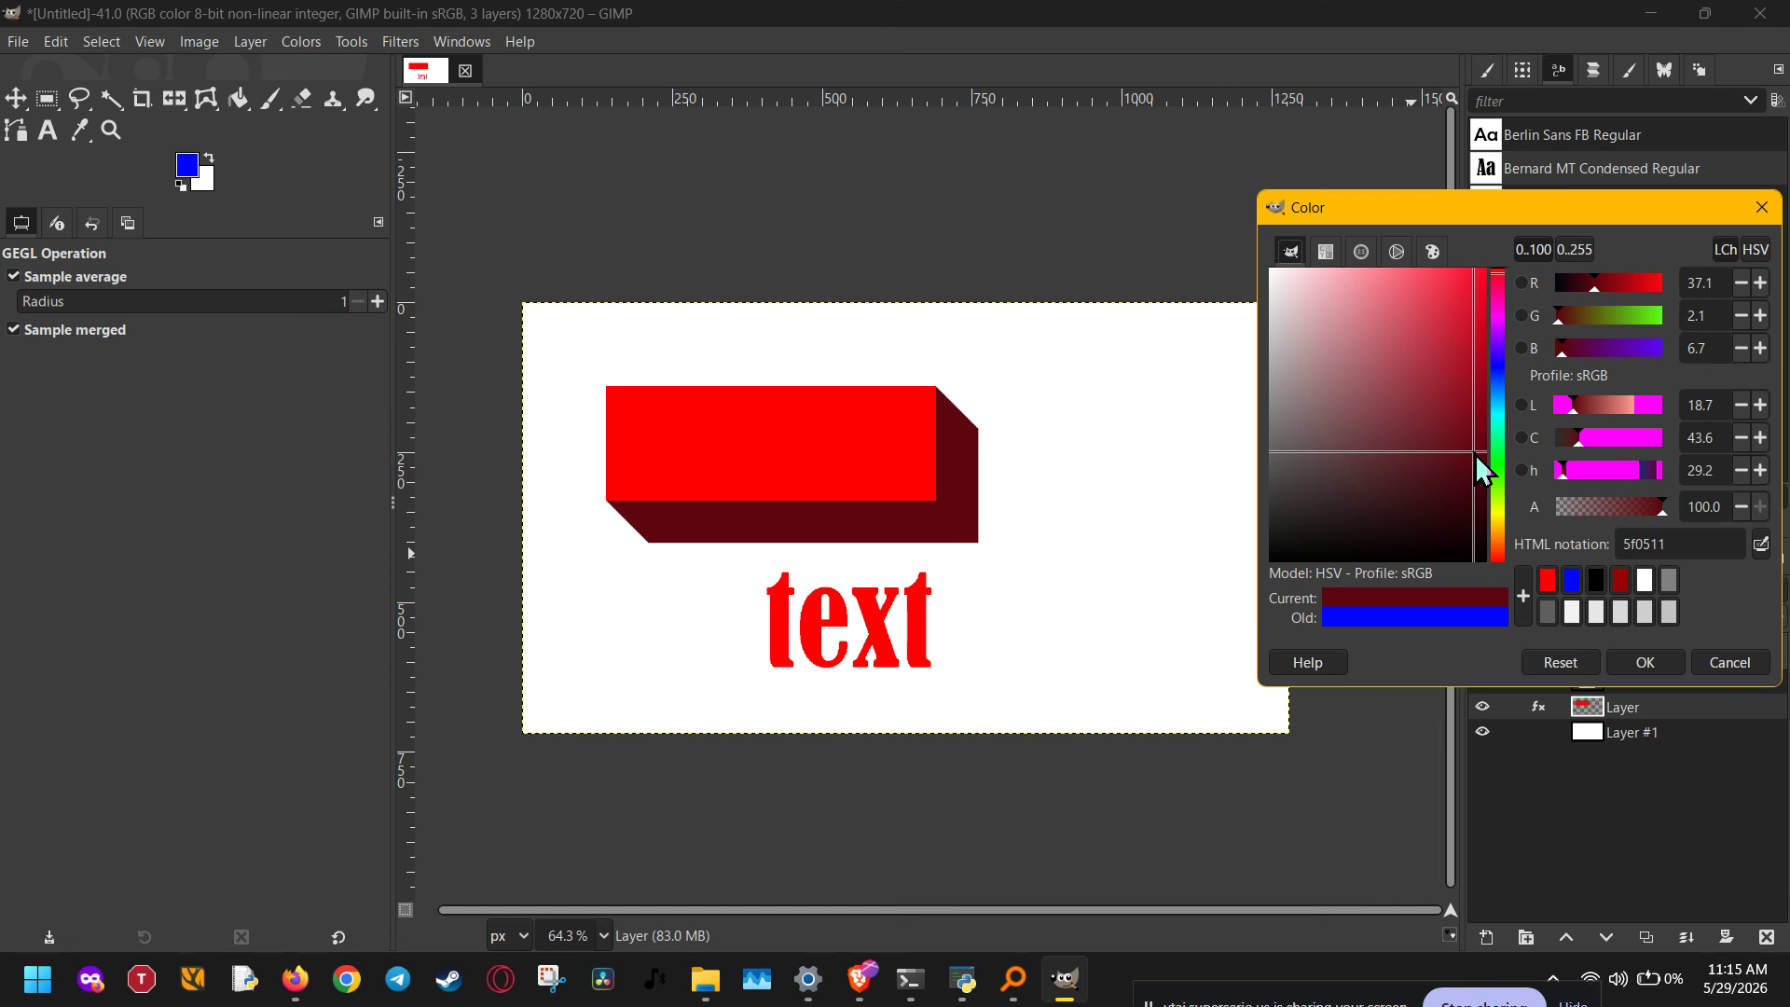
pyautogui.click(1645, 662)
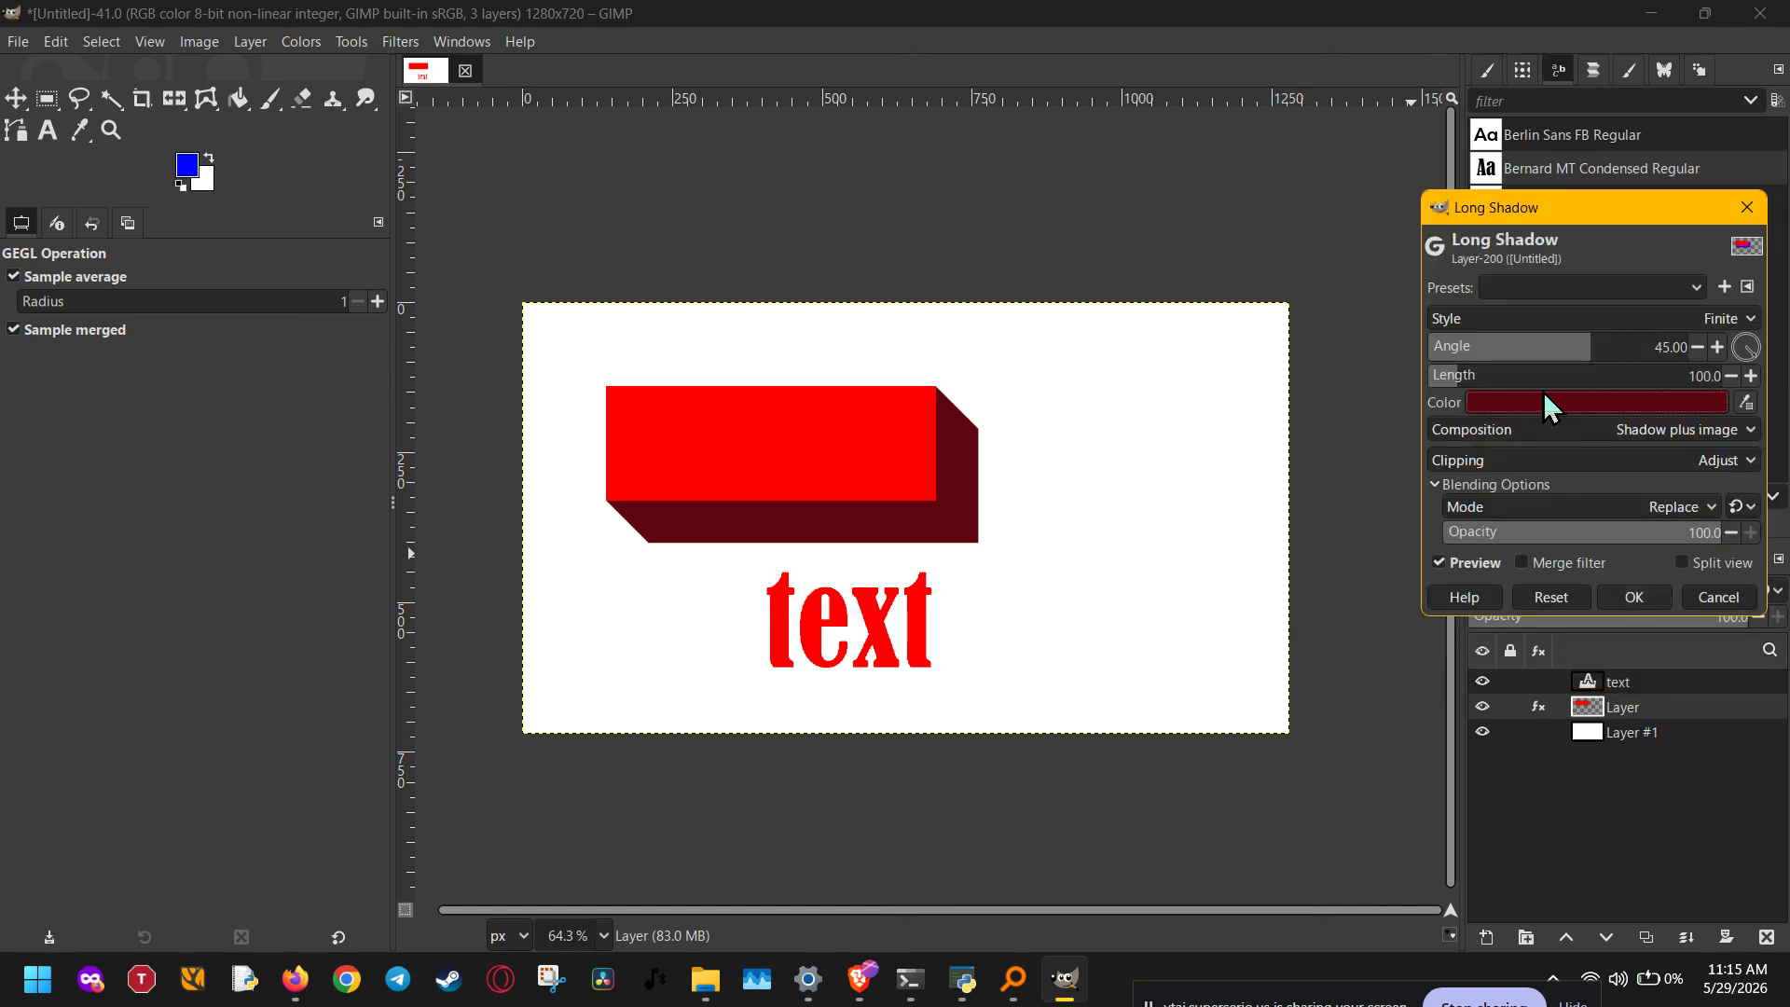
# Step: Try the Fading, Fading (fixed length) and Infinite shadow styles on the rectangle, and return the style to Finite
pyautogui.click(1509, 313)
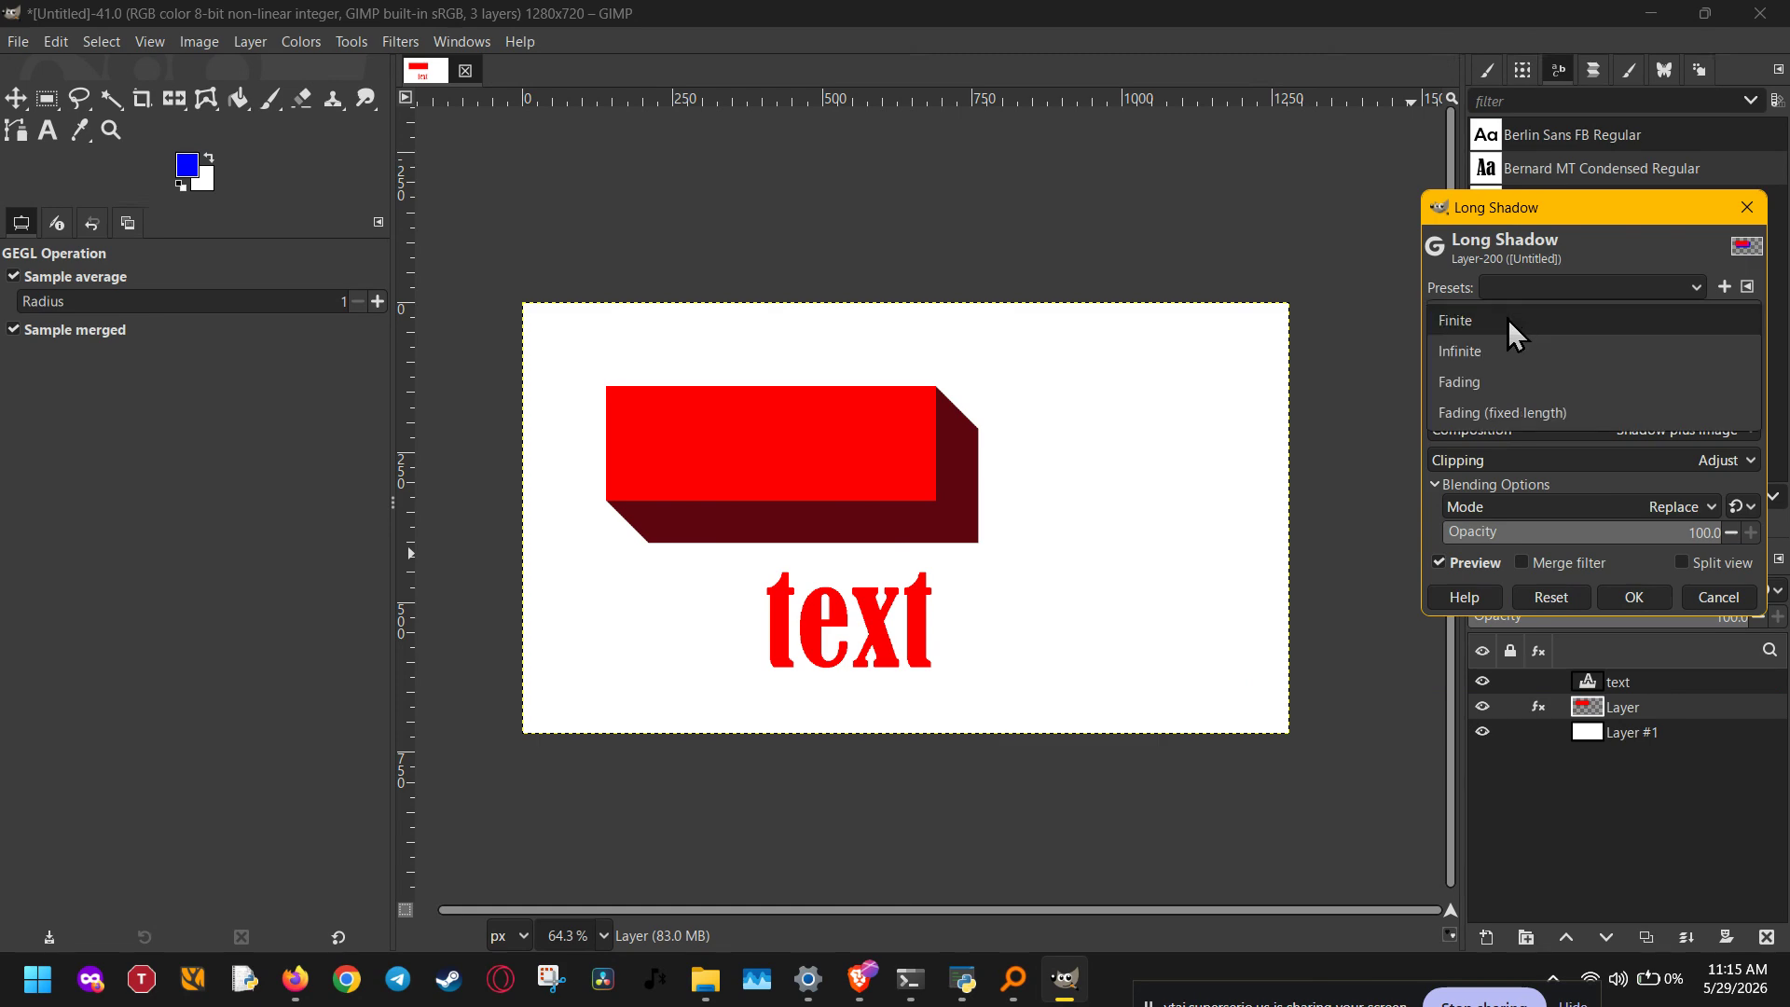
pyautogui.click(1502, 378)
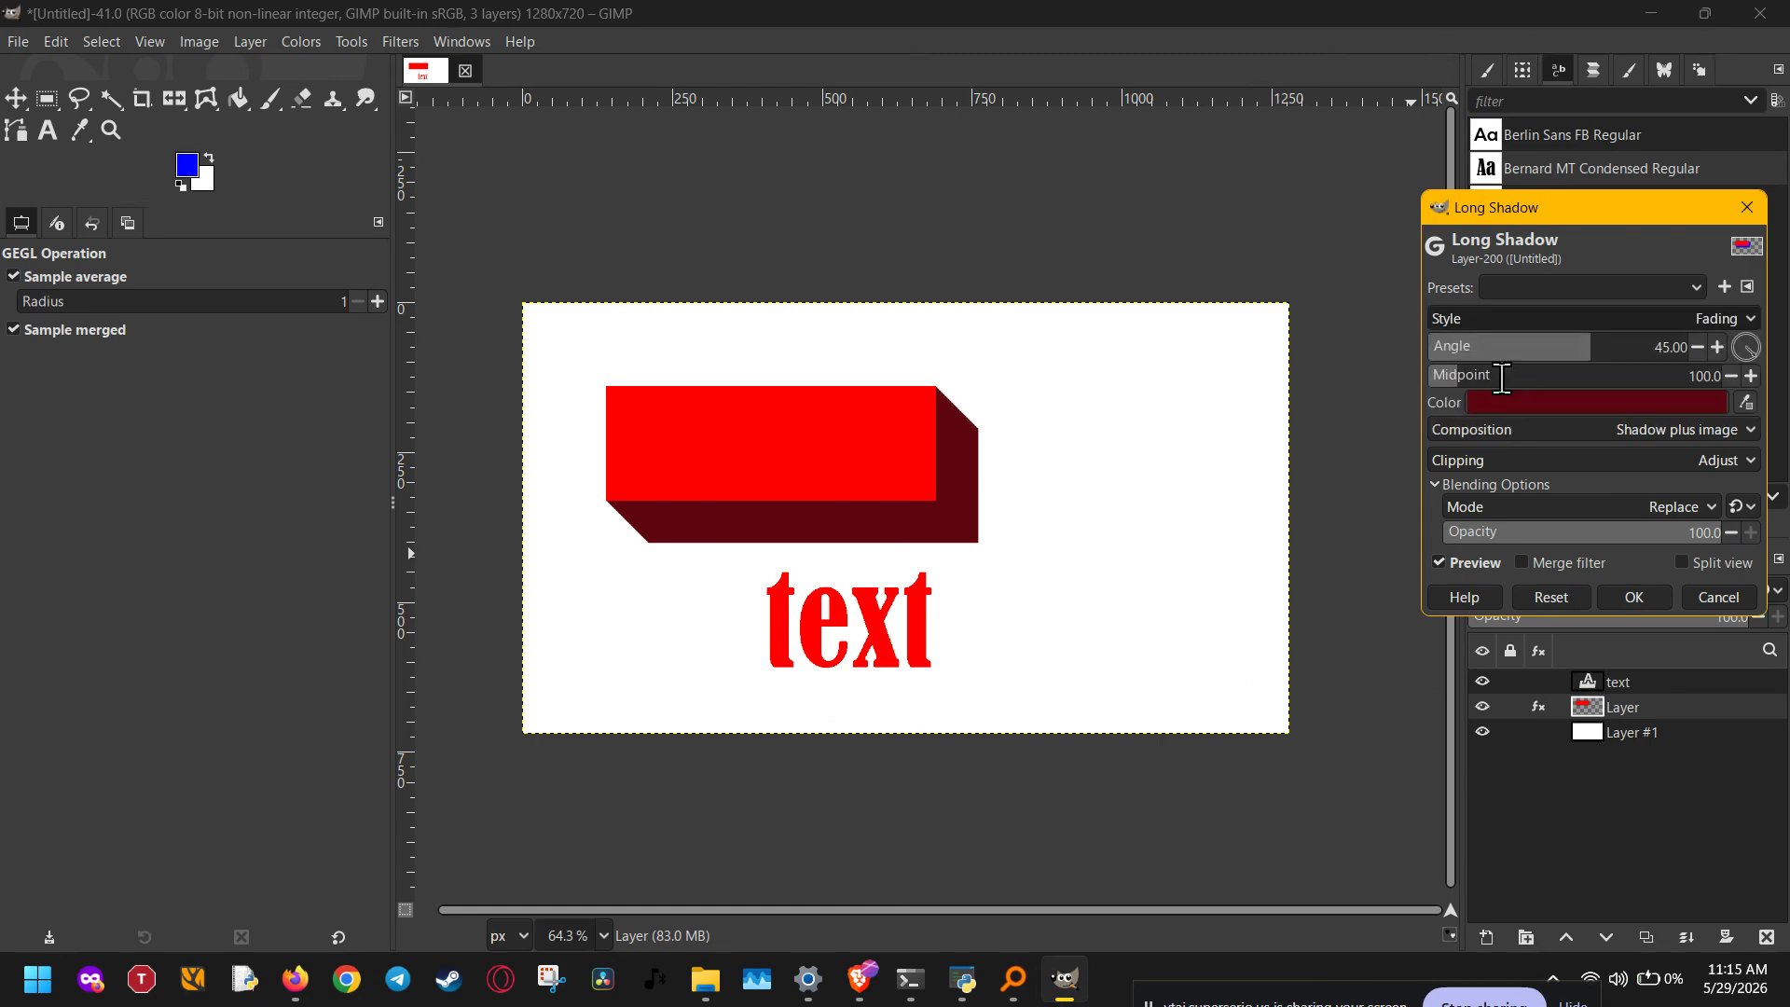
pyautogui.click(1507, 318)
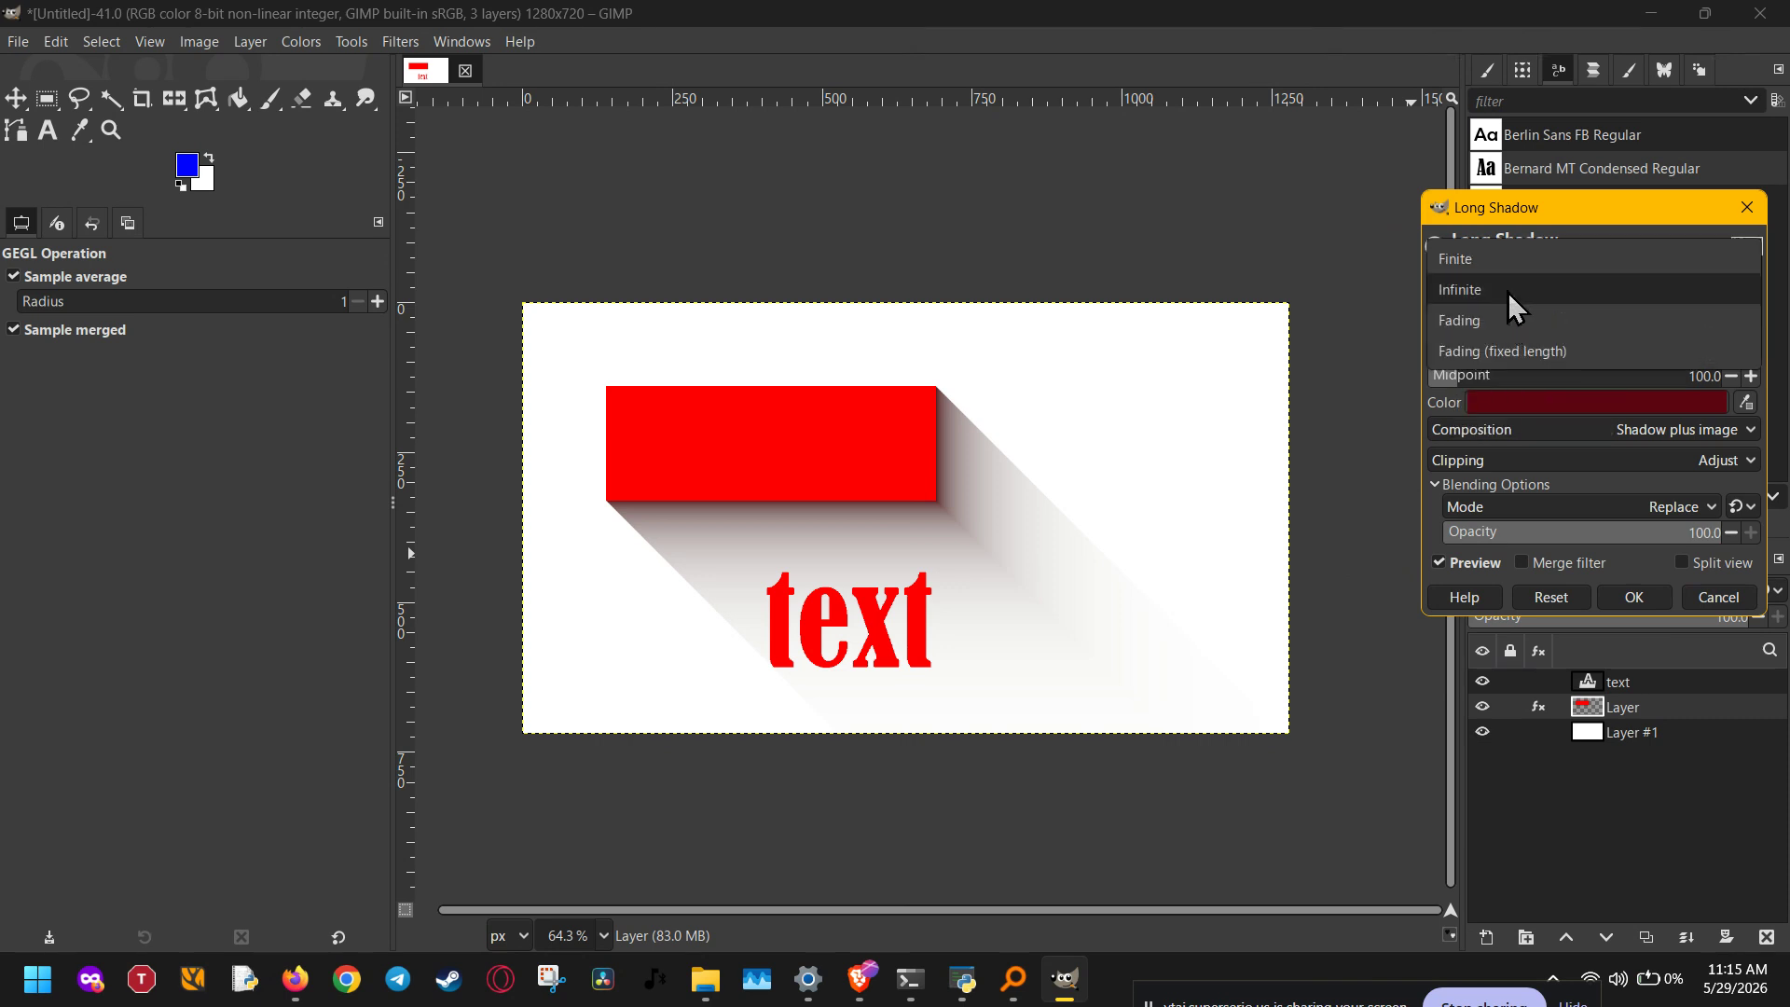
pyautogui.click(1512, 347)
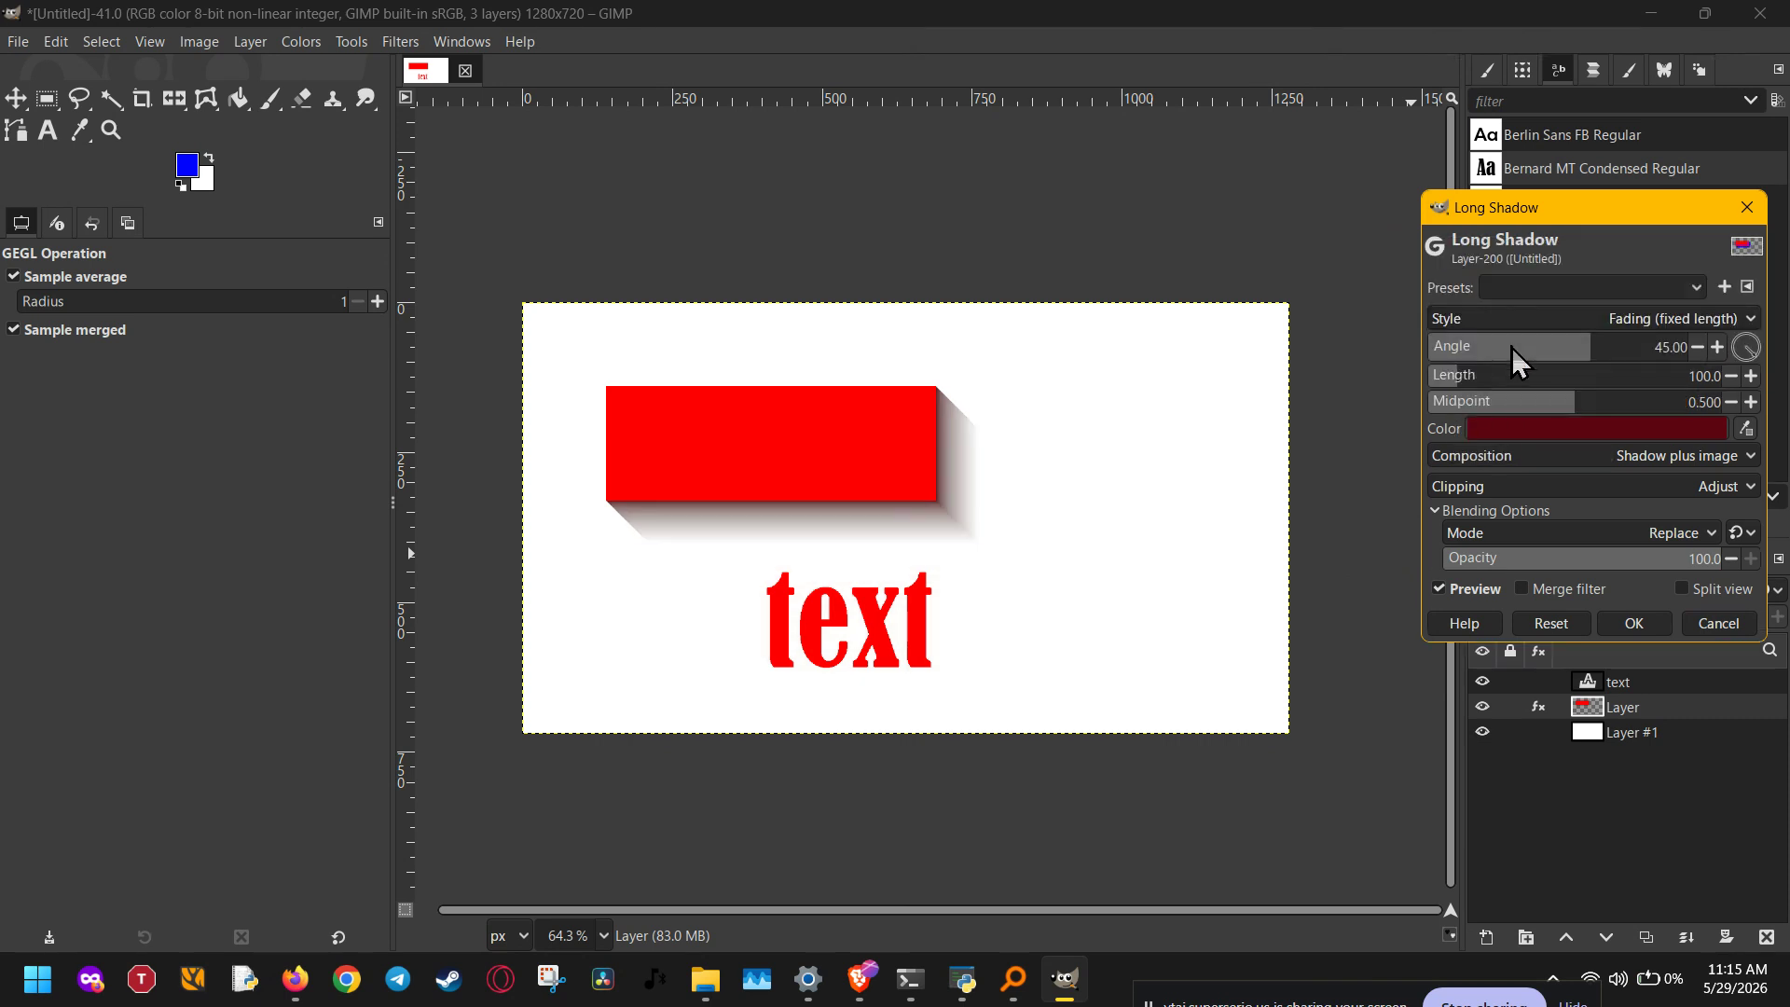
pyautogui.scroll(2, 1535, 315)
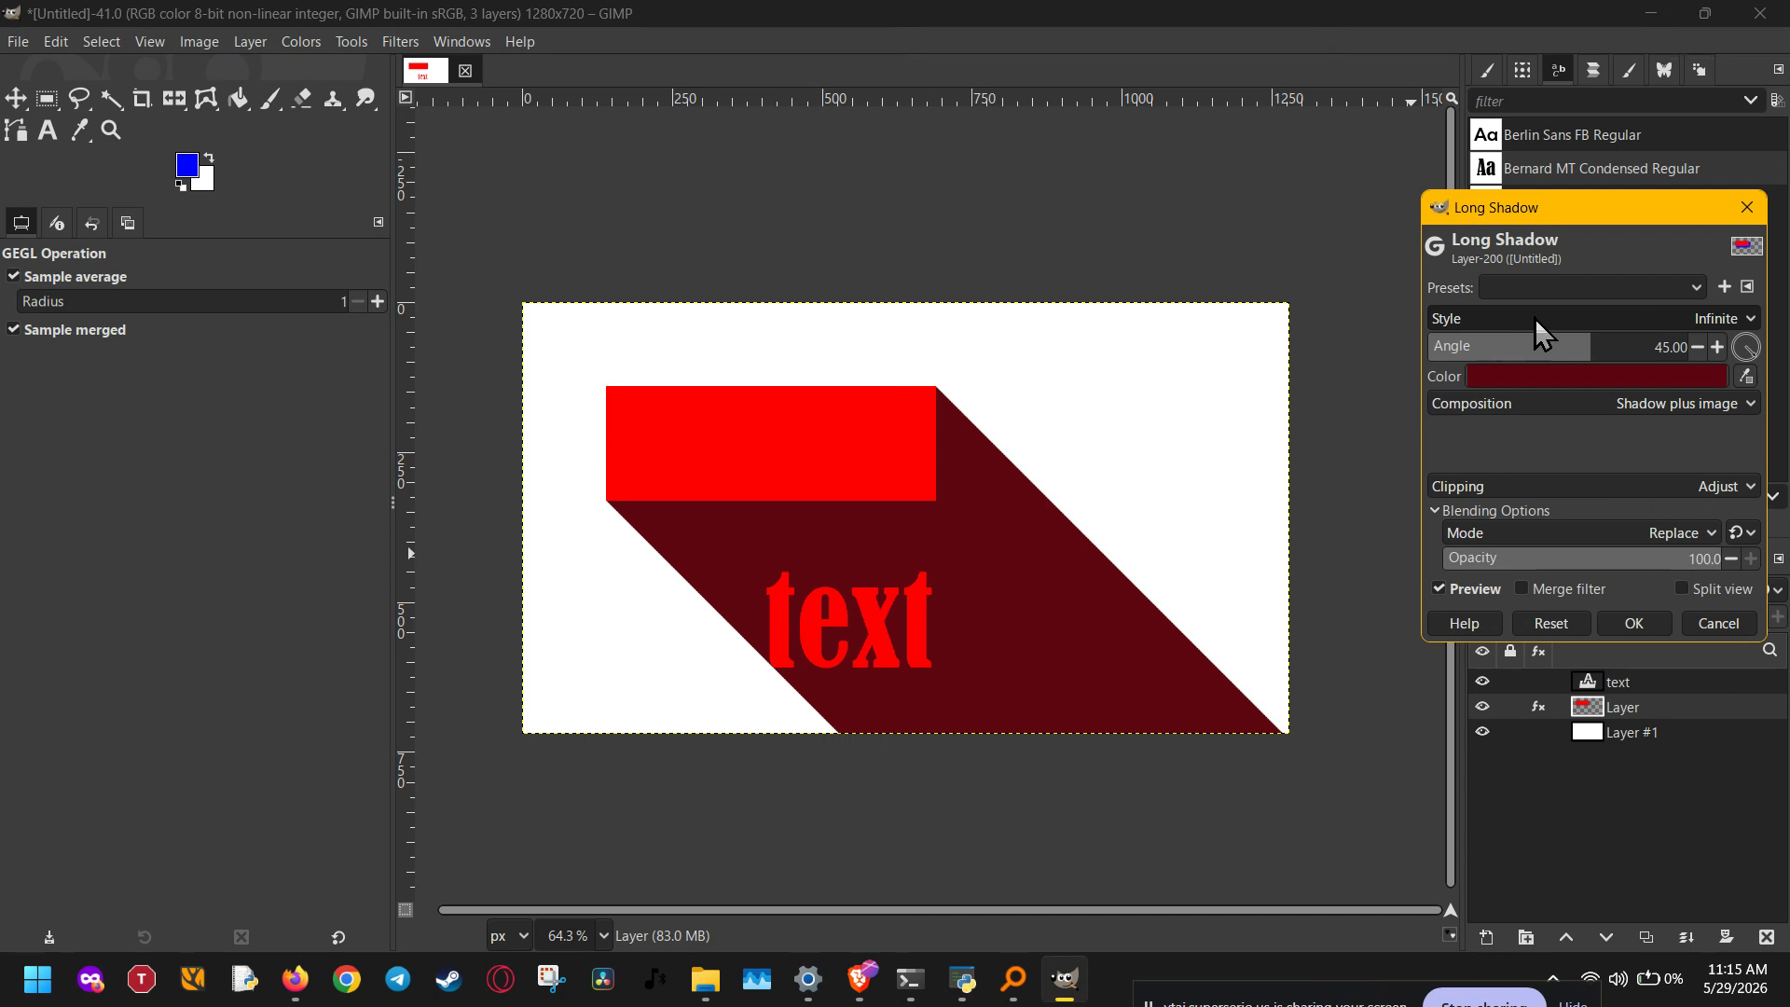
pyautogui.scroll(1, 1536, 315)
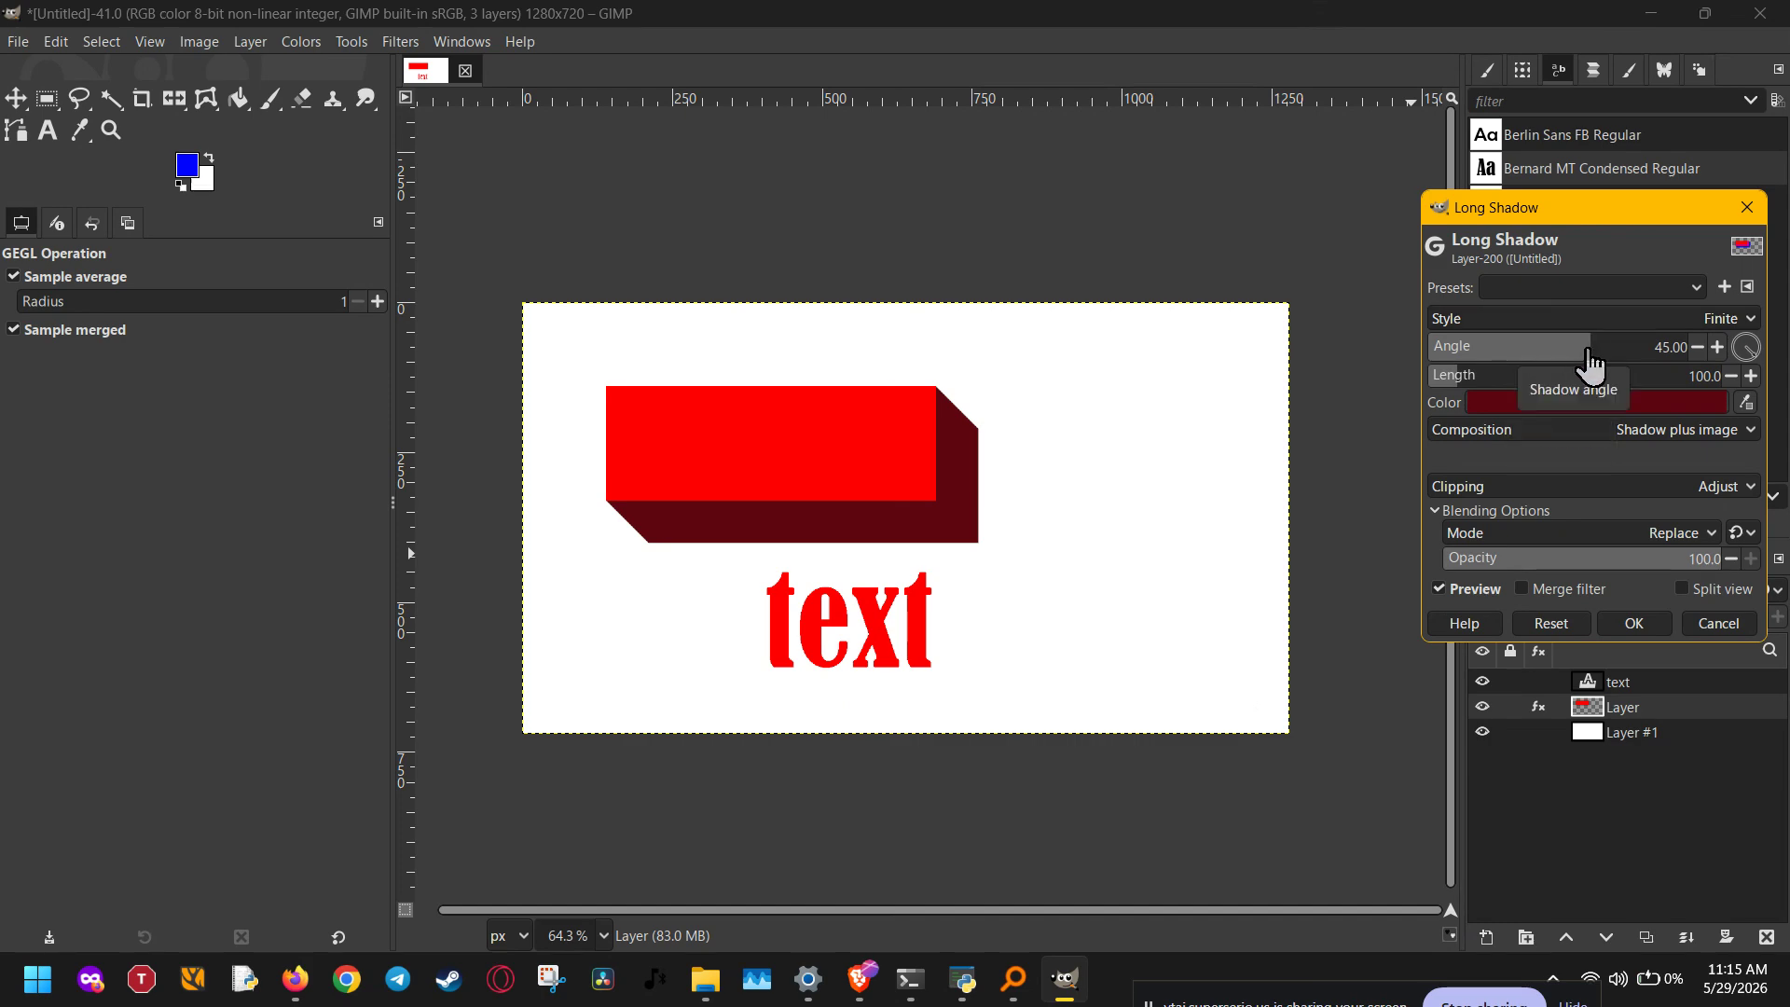
# Step: Set the rectangle's shadow angle to 40.14 and its length to 133.8
pyautogui.moveTo(1589, 352)
pyautogui.mouseDown()
pyautogui.moveTo(1427, 348)
pyautogui.moveTo(1389, 366)
pyautogui.moveTo(1586, 349)
pyautogui.mouseUp()
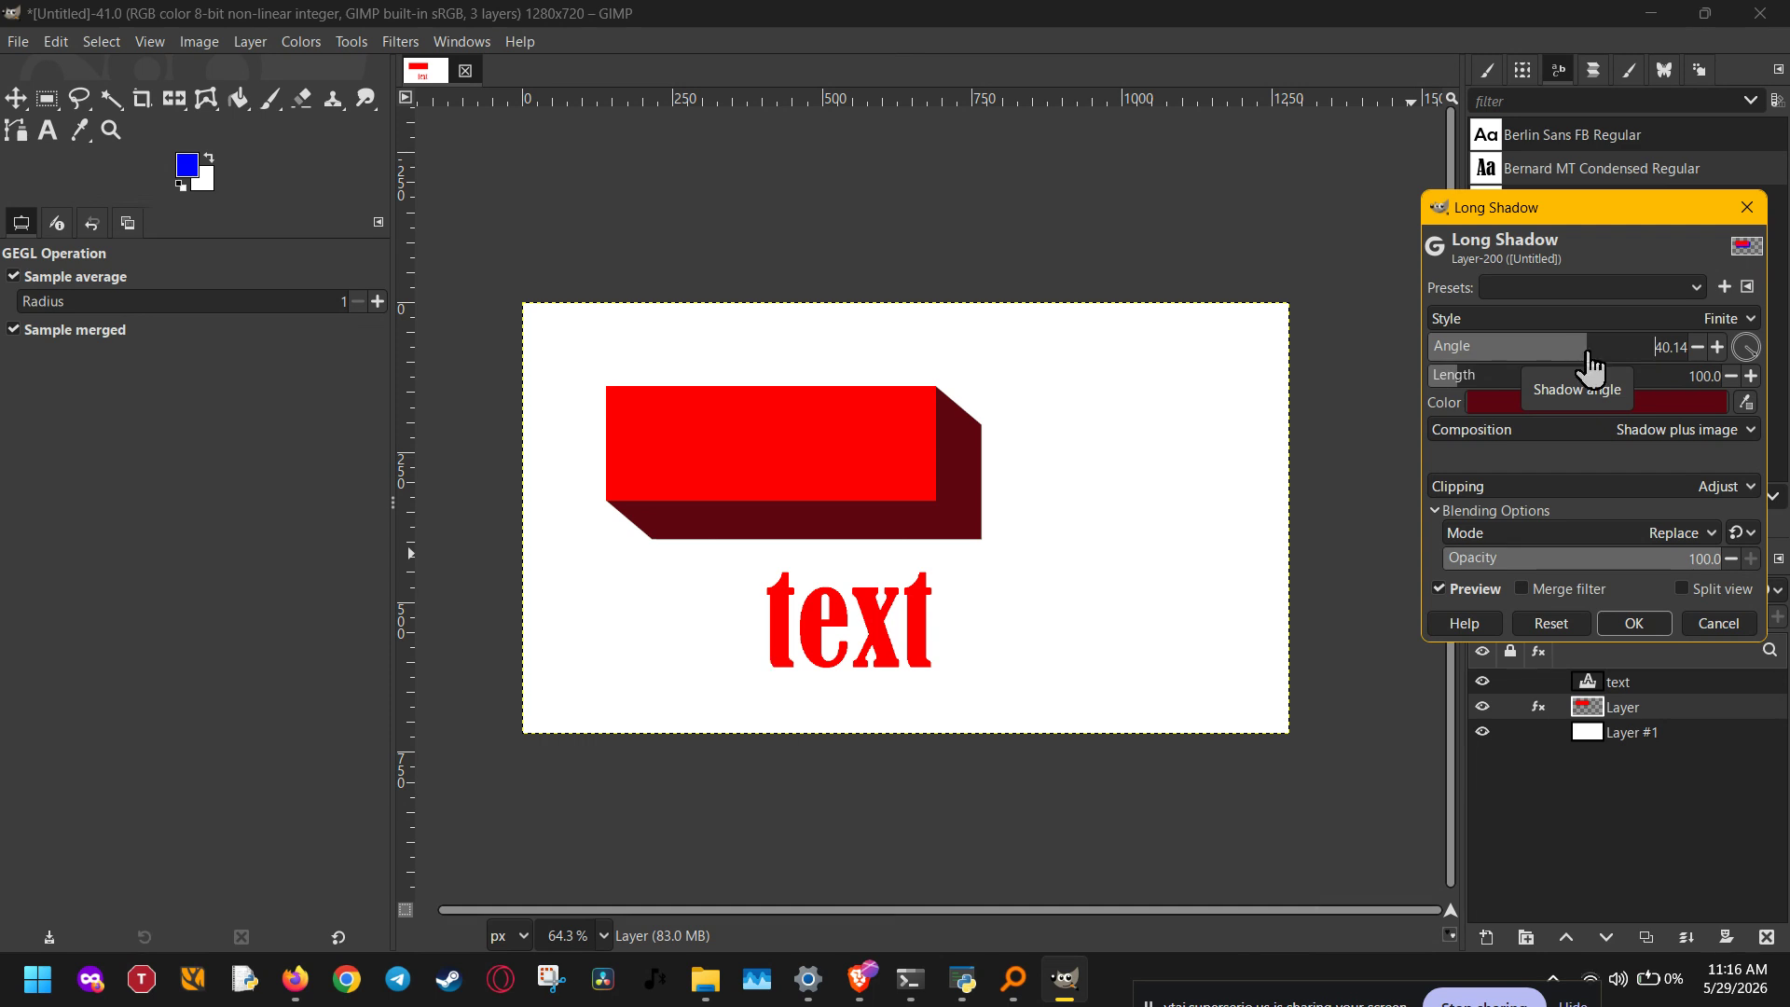
pyautogui.click(1480, 374)
pyautogui.moveTo(1480, 374)
pyautogui.mouseDown()
pyautogui.moveTo(1540, 373)
pyautogui.moveTo(1447, 385)
pyautogui.moveTo(1485, 403)
pyautogui.mouseUp()
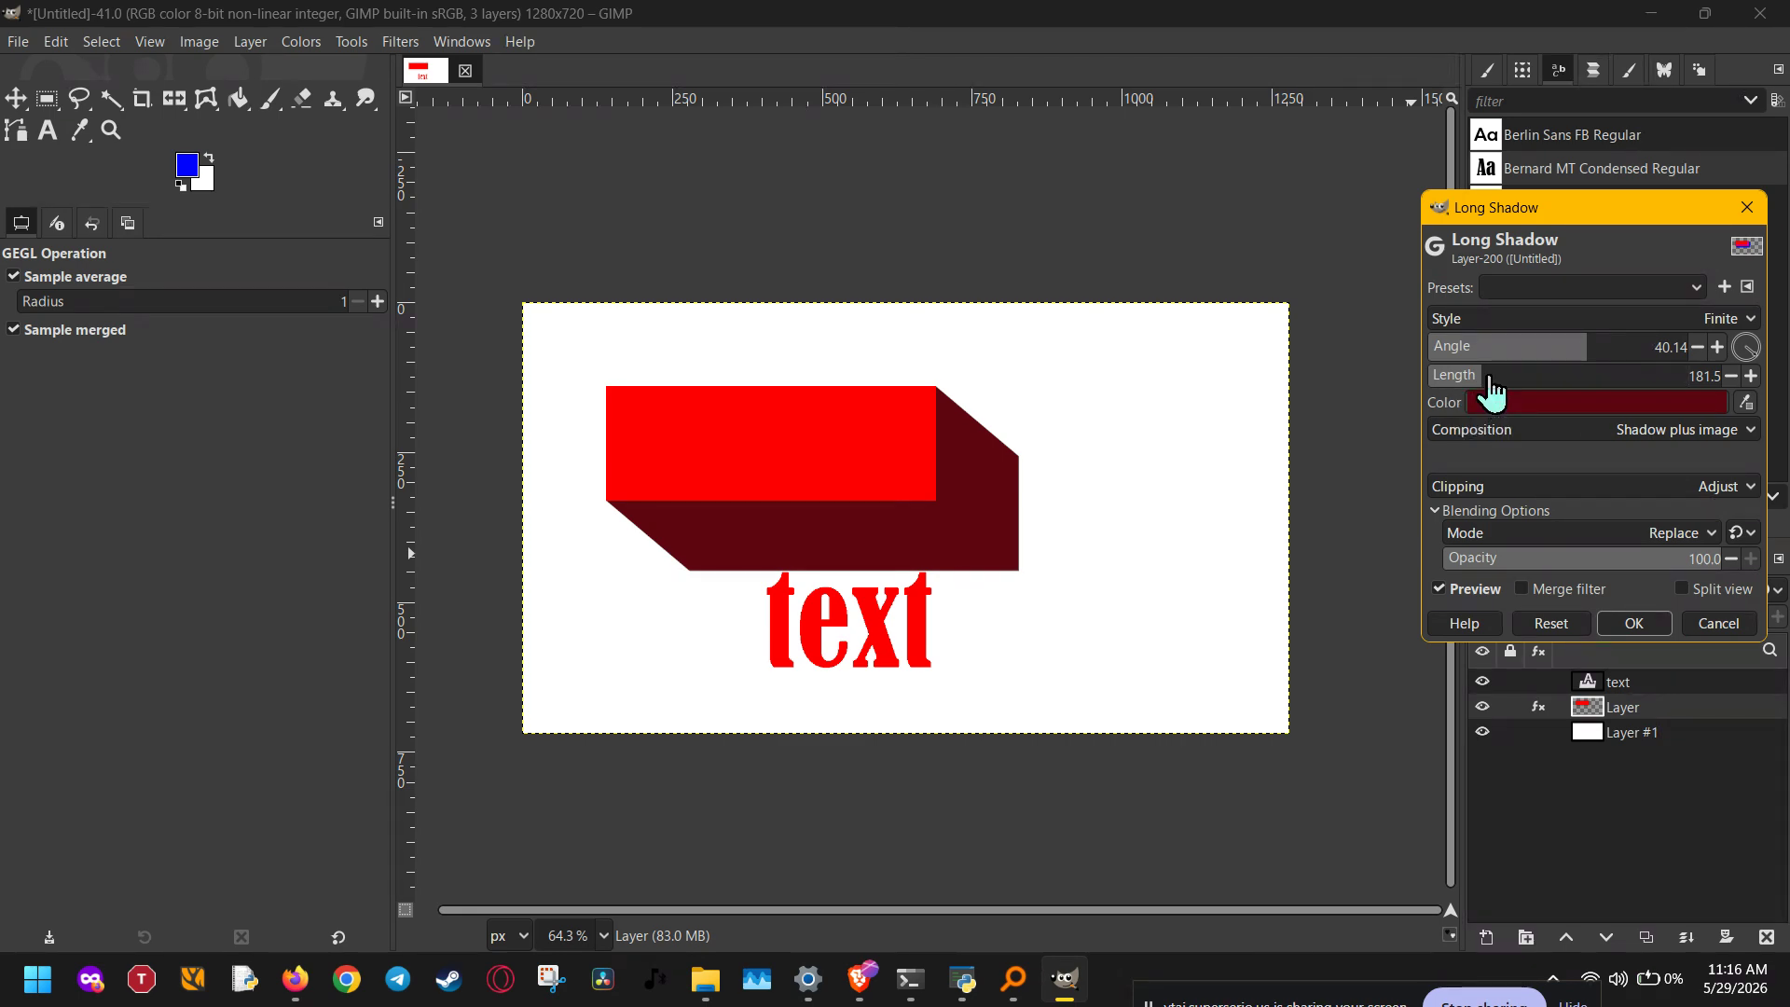
pyautogui.scroll(-8, 1491, 390)
pyautogui.moveTo(1491, 390); pyautogui.dragTo(1471, 394)
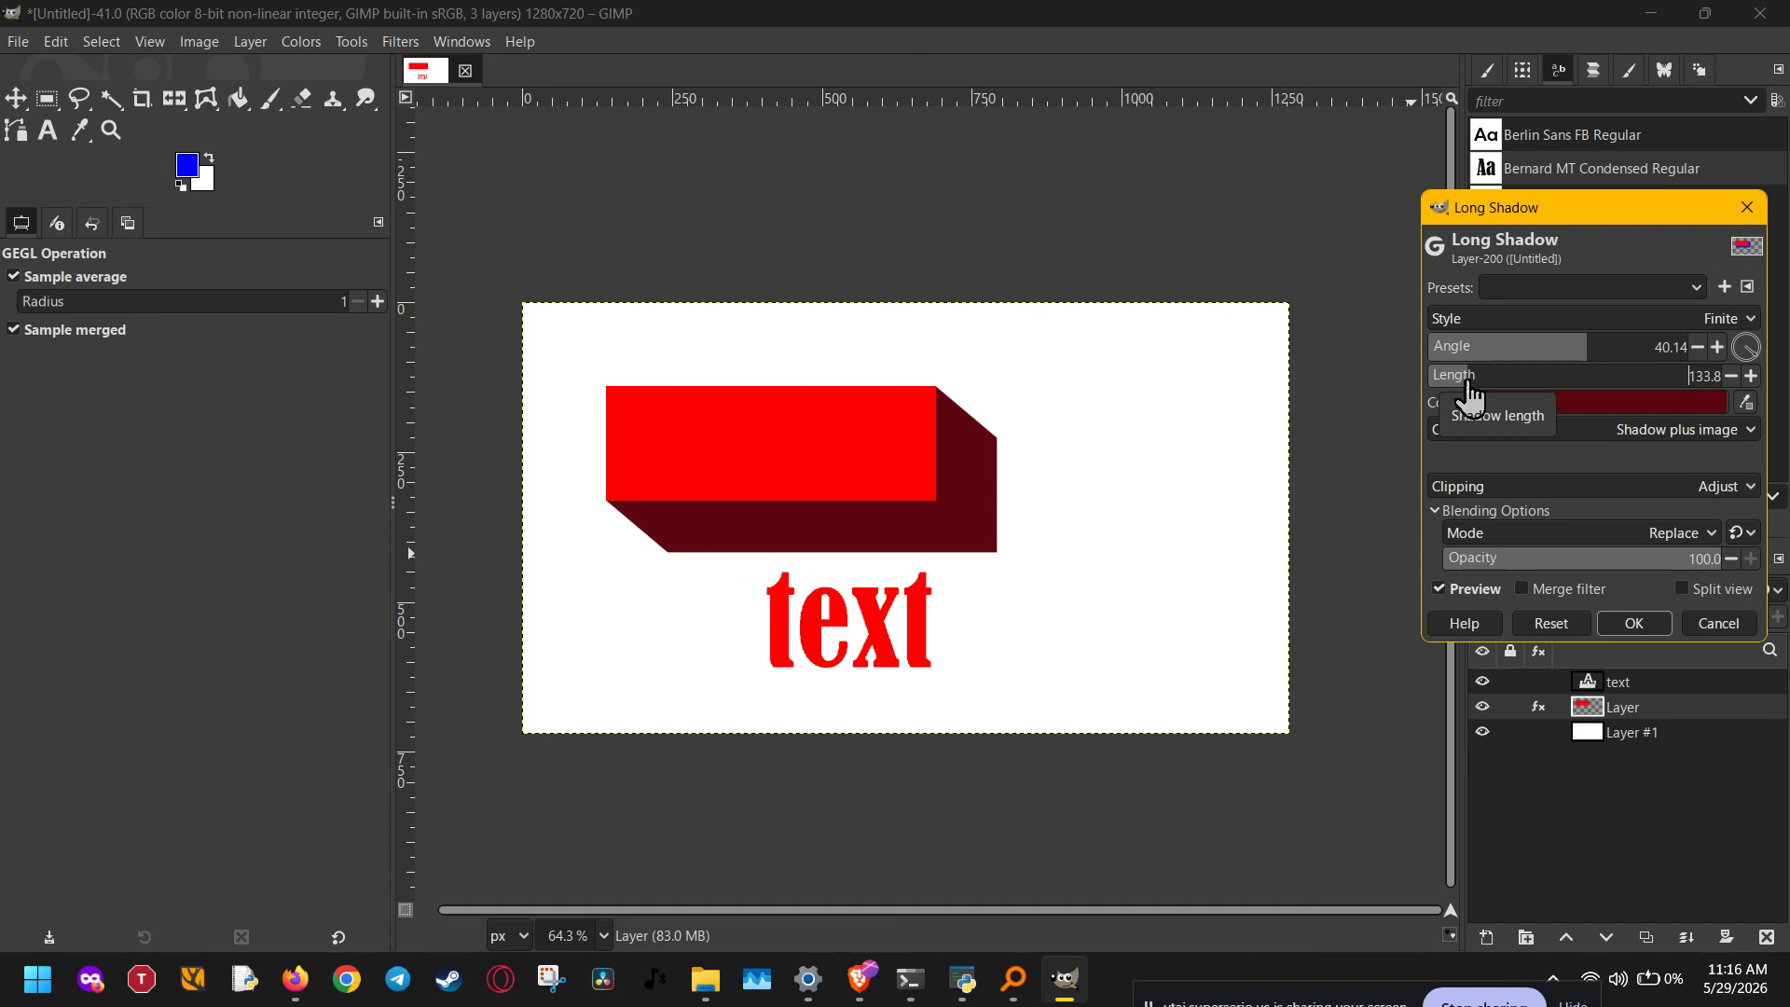
# Step: Change the rectangle's shadow color to the brighter dark red 820011 and apply the Long Shadow filter
pyautogui.click(1702, 403)
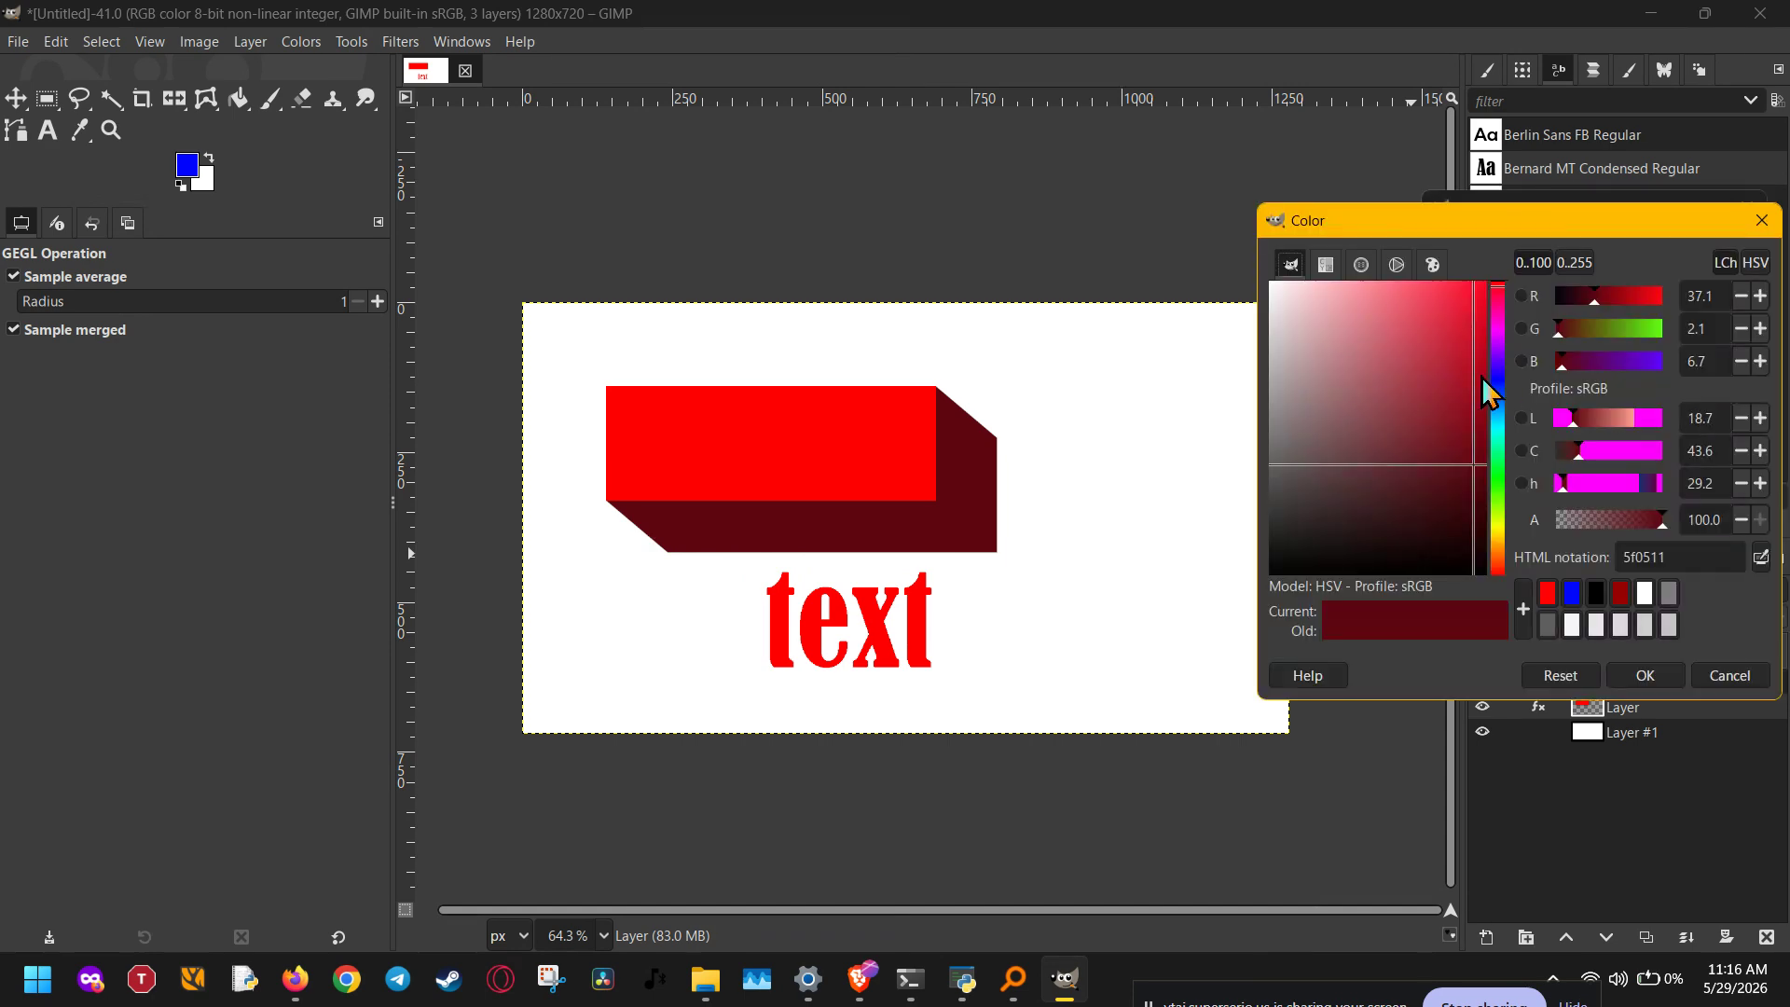
pyautogui.moveTo(1475, 468); pyautogui.dragTo(1494, 429)
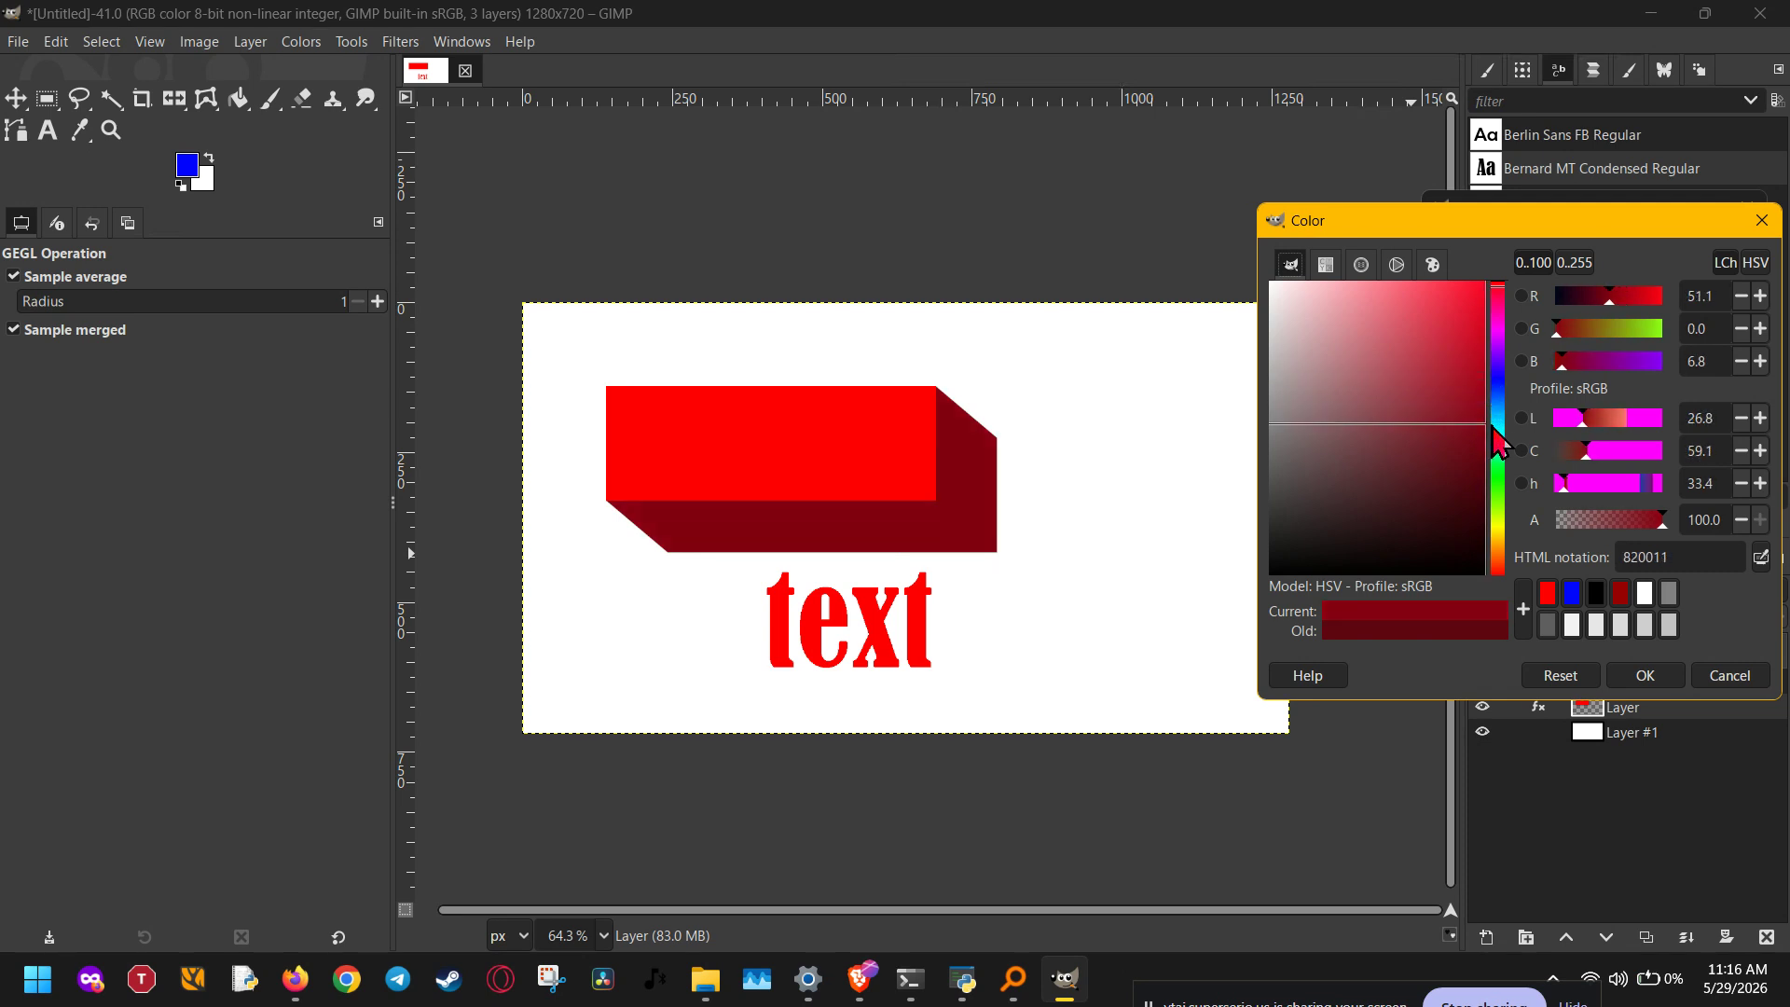
pyautogui.click(1641, 675)
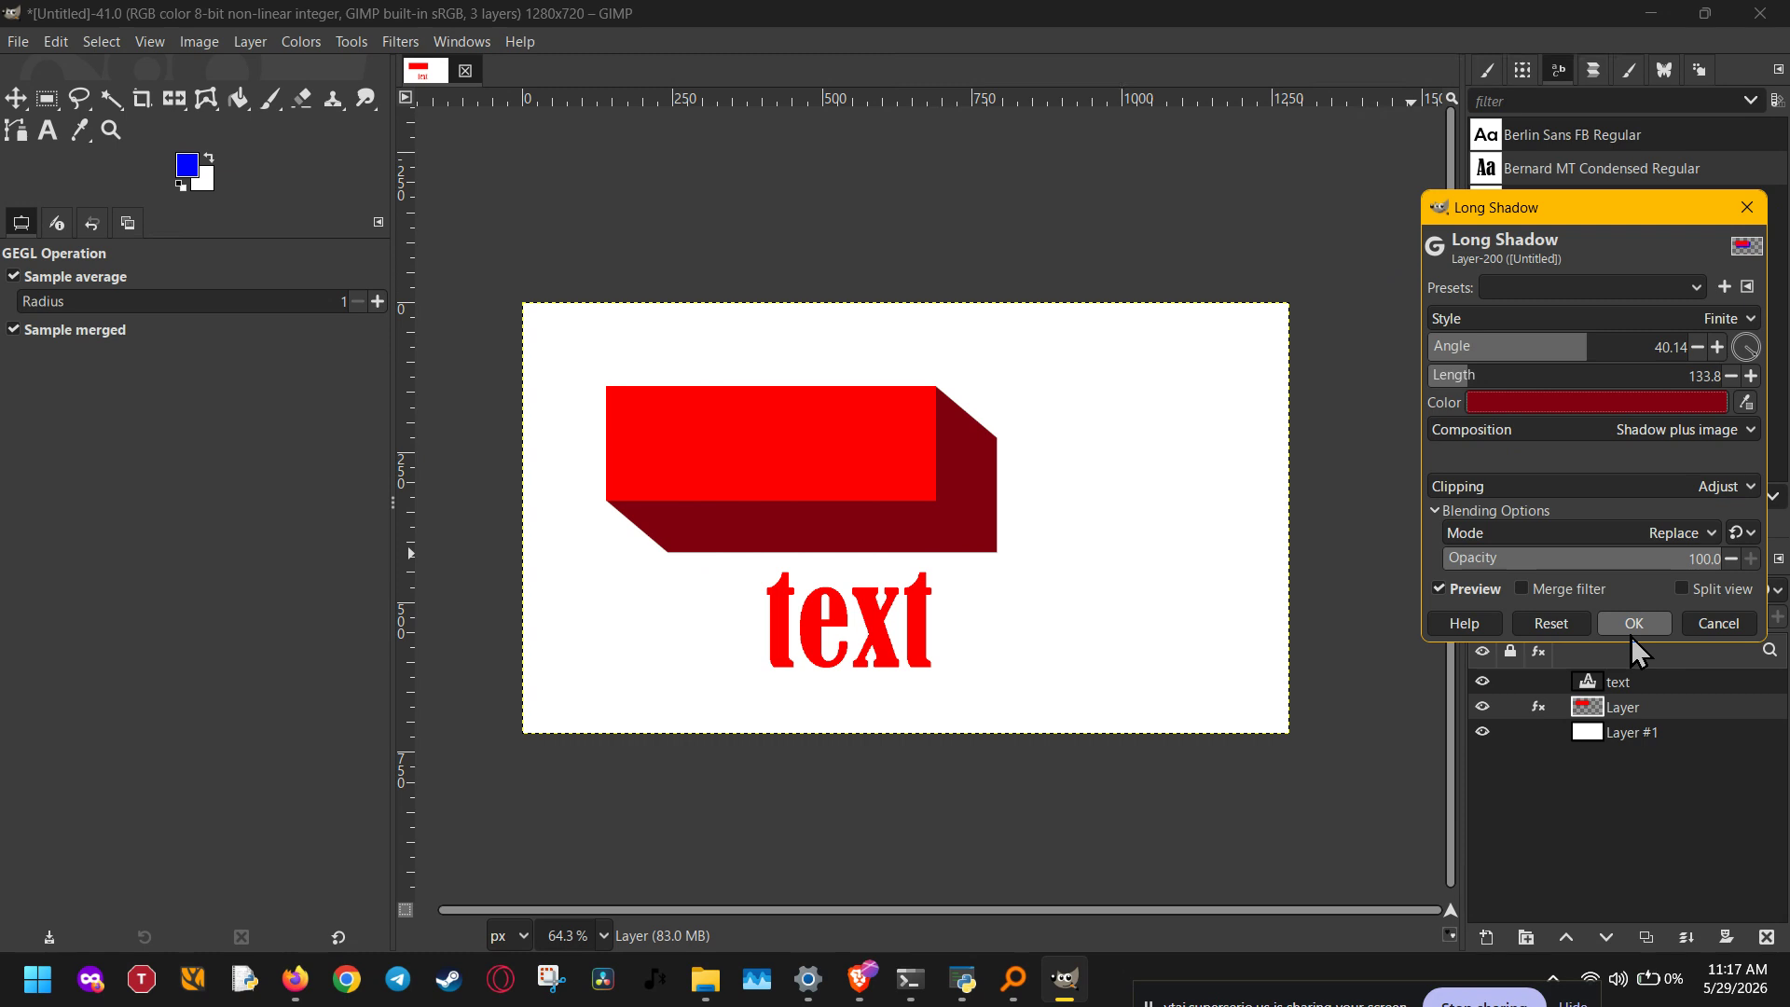
pyautogui.click(1631, 636)
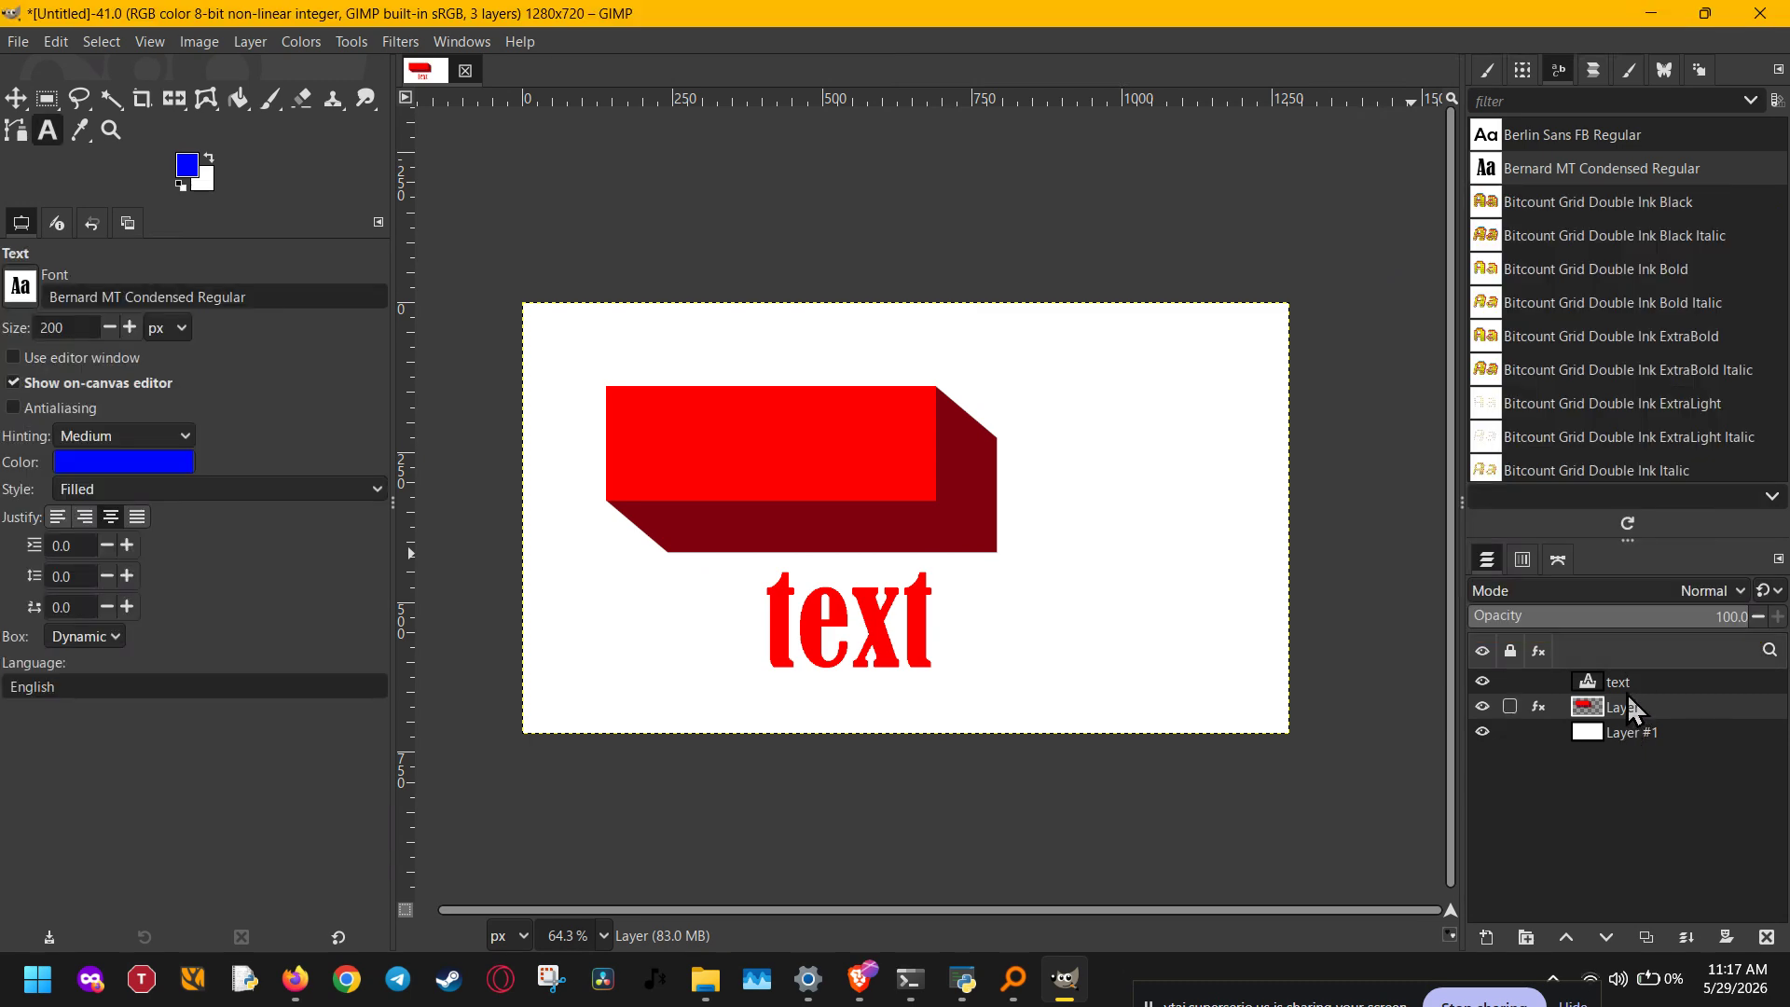
# Step: Repeat the Long Shadow filter with the same settings on the text layer, and select the white Layer #1
pyautogui.click(1629, 680)
pyautogui.click(399, 42)
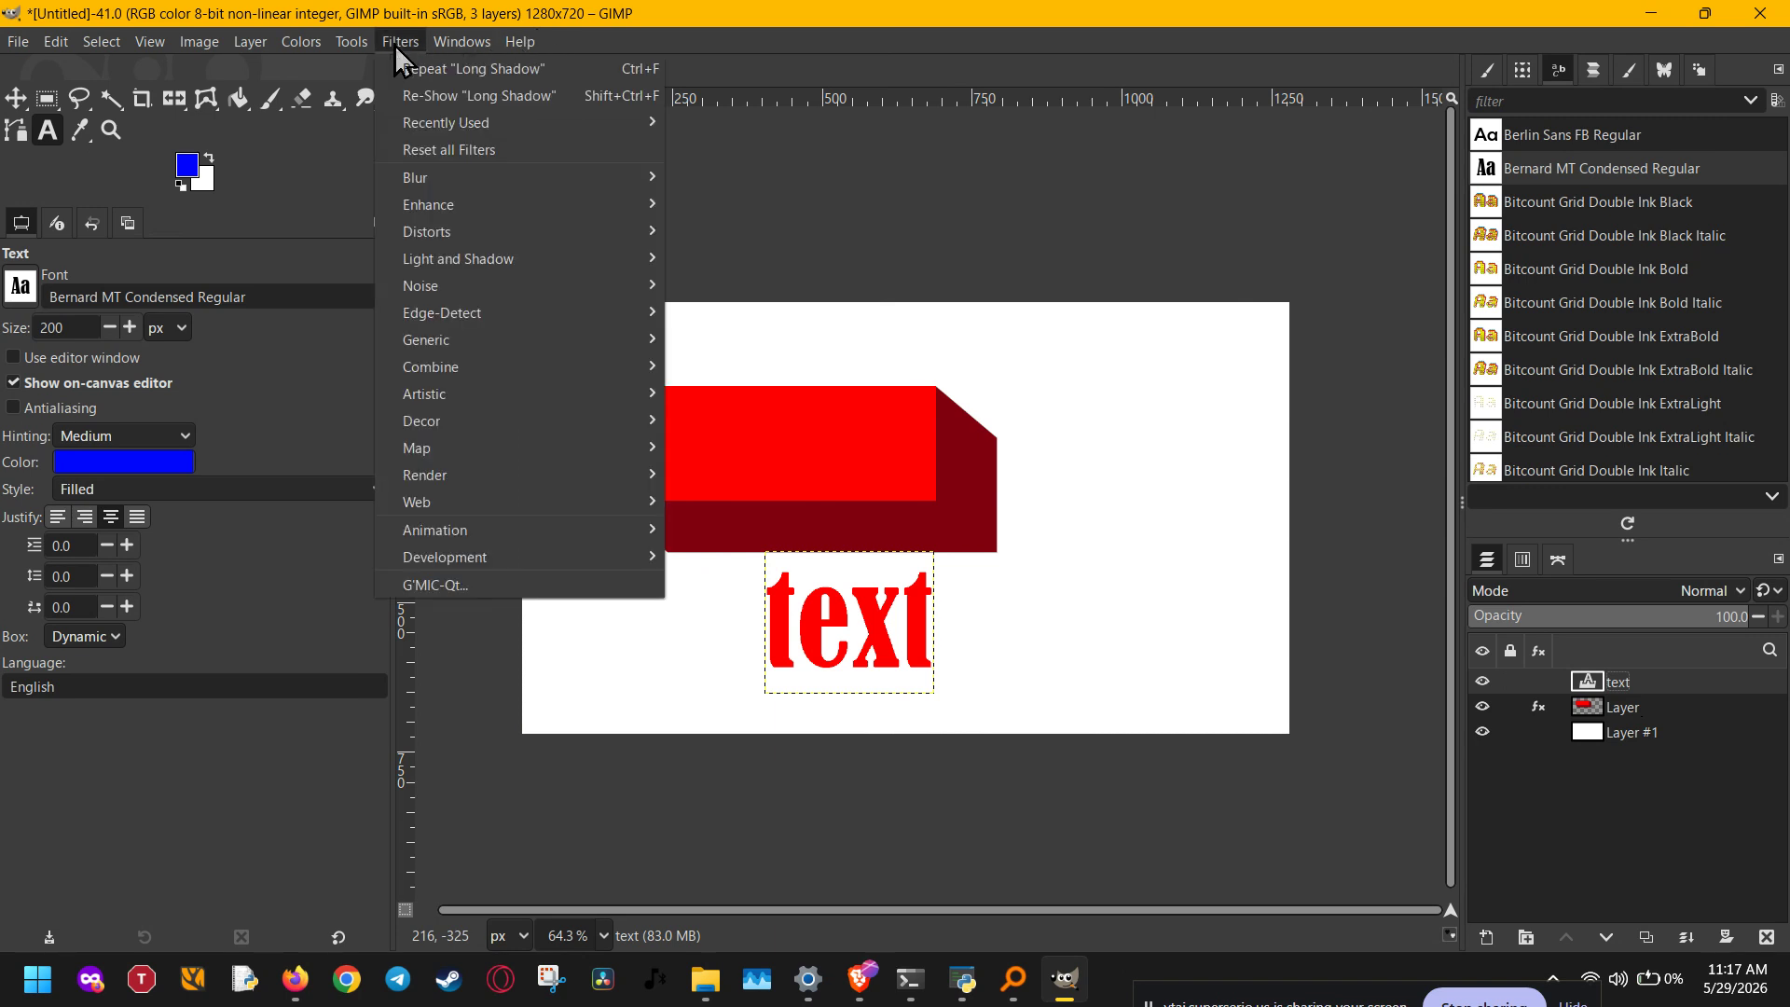
pyautogui.click(543, 71)
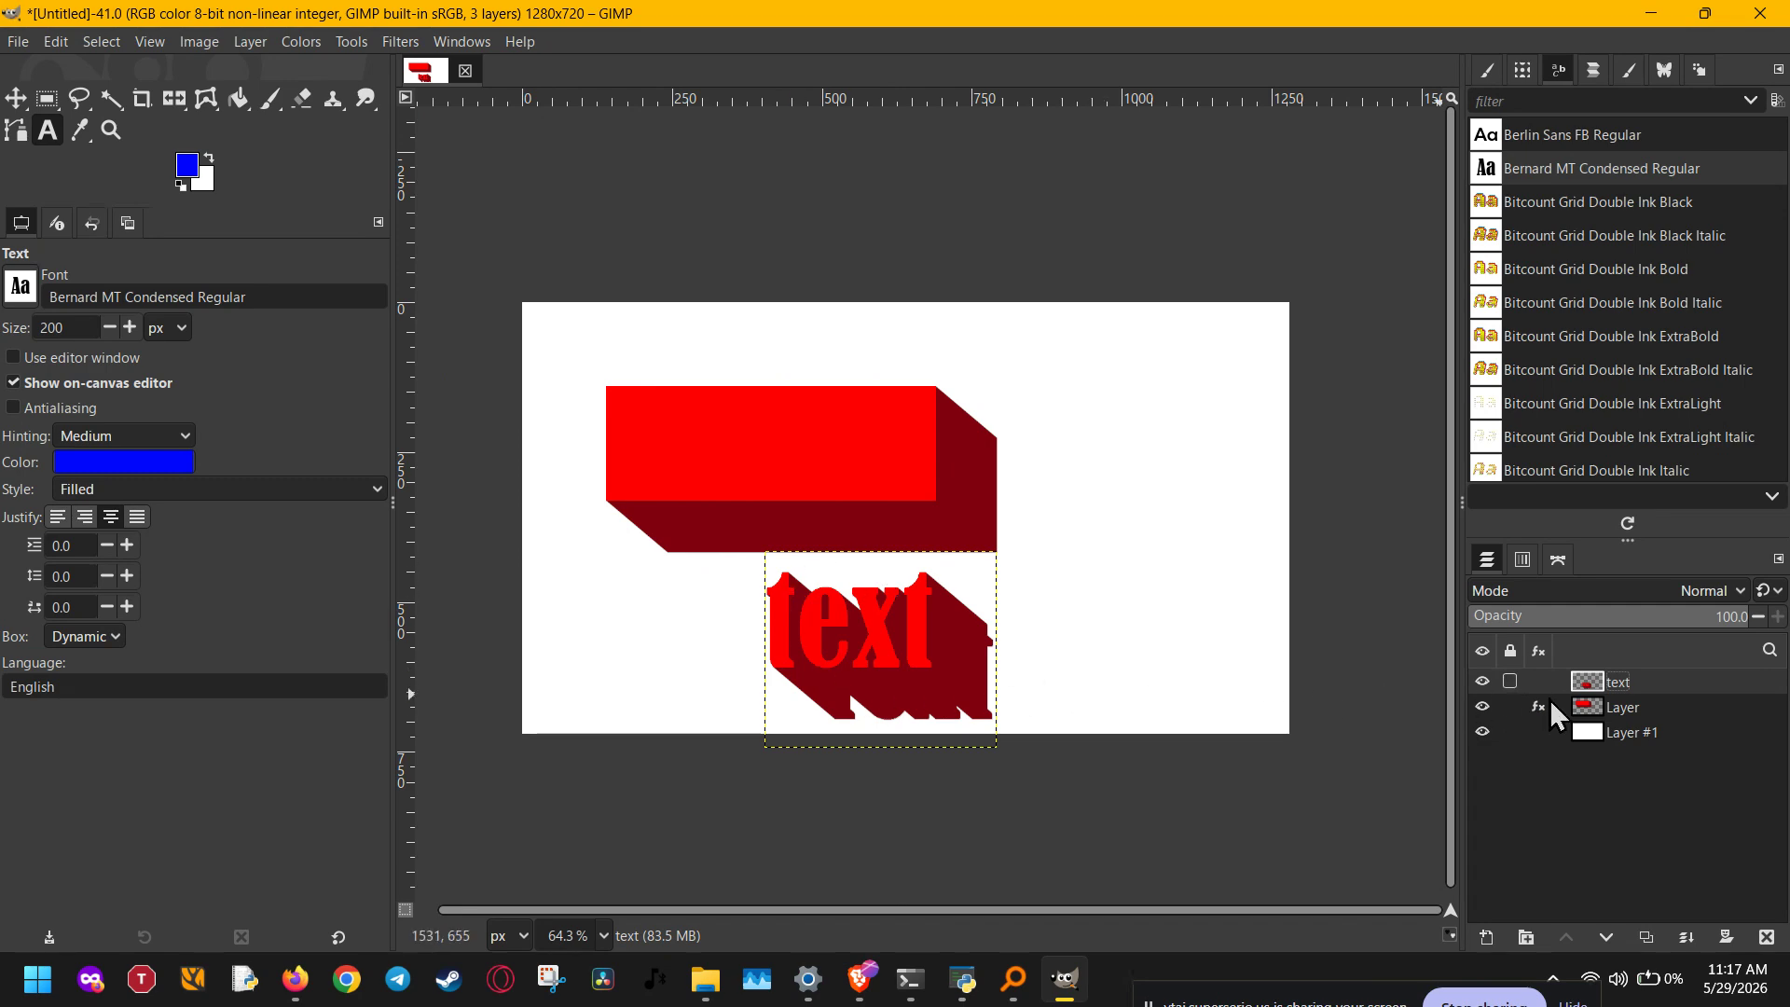
pyautogui.click(1578, 733)
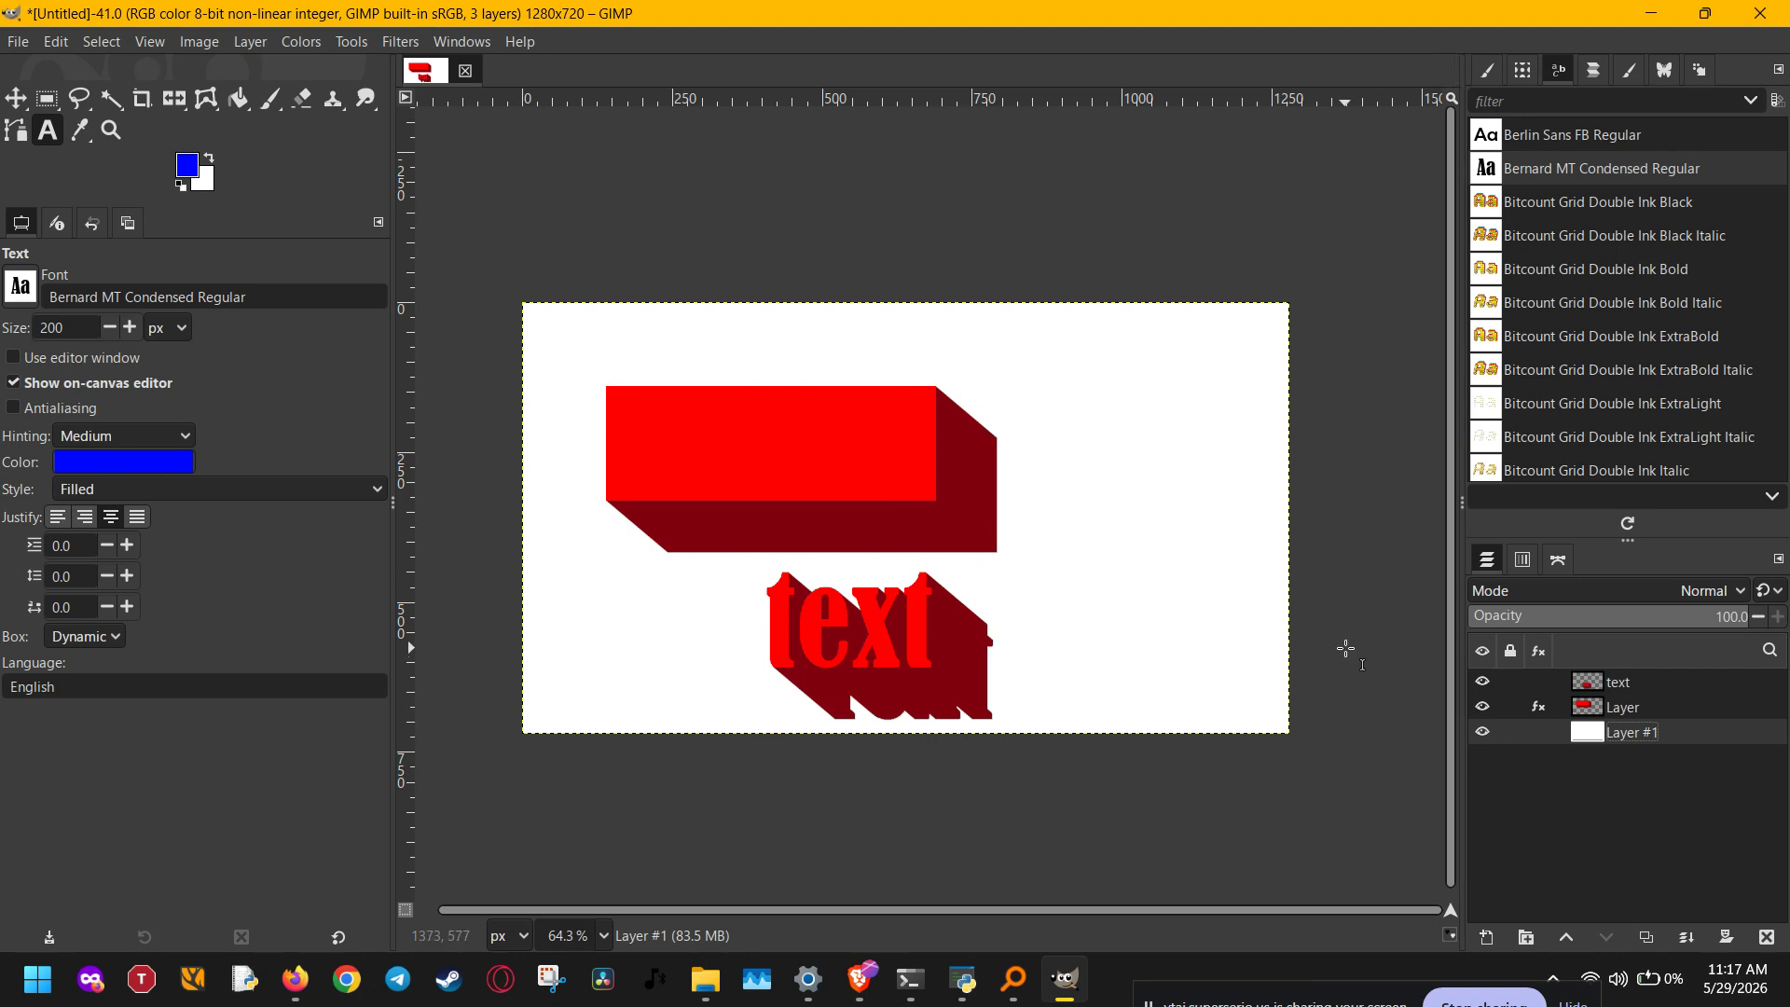
# Step: Move the text layer up and to the left, over the red rectangle
pyautogui.click(1637, 690)
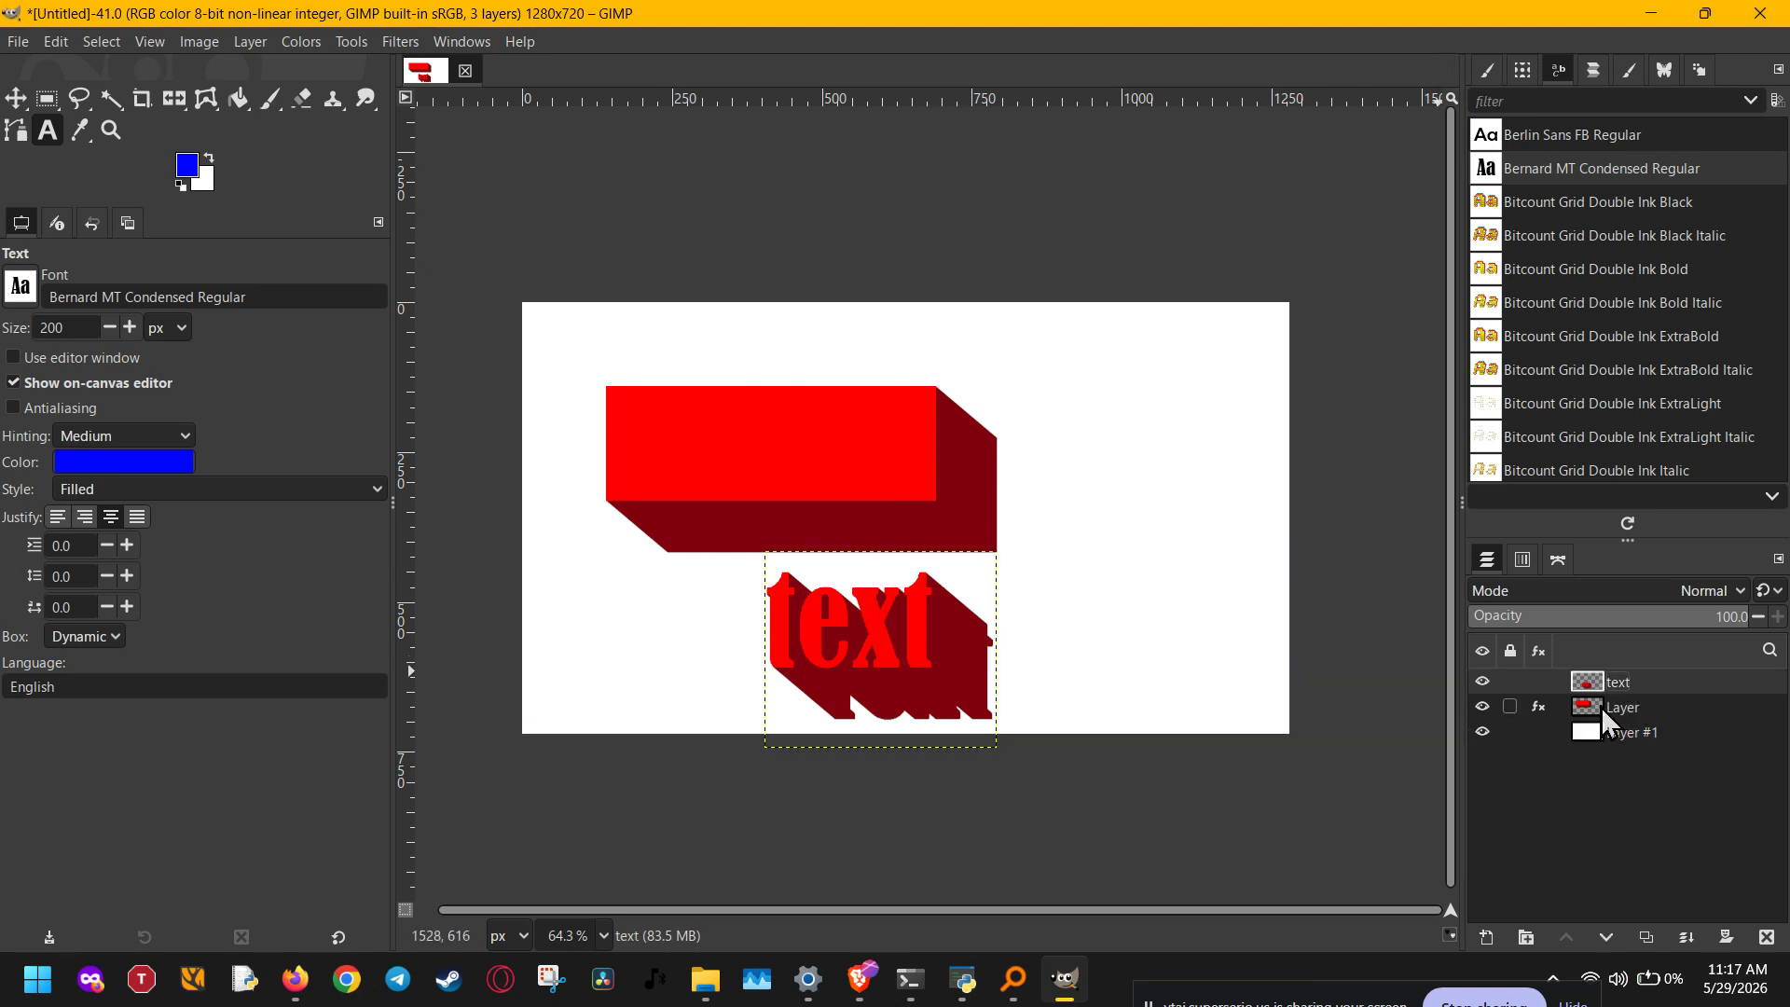
pyautogui.press('m')
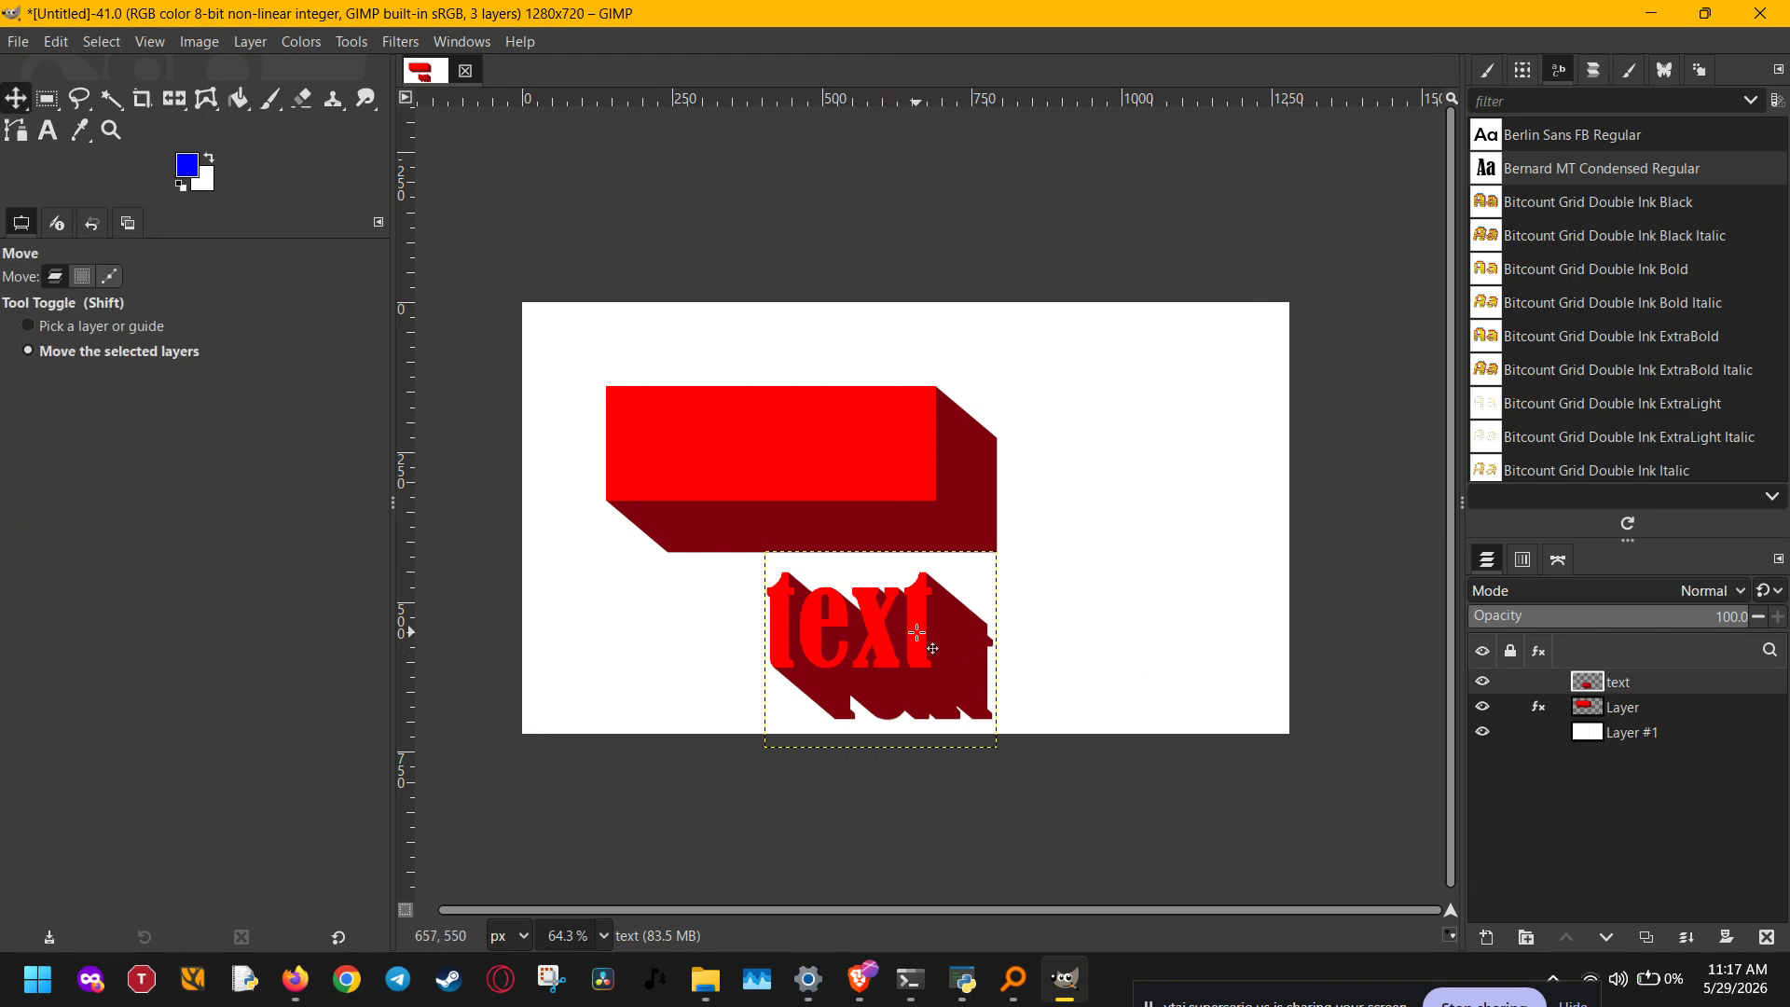
pyautogui.moveTo(918, 633); pyautogui.dragTo(744, 557)
# Step: Place the rectangle layer above the text layer, shift it slightly down and to the right, and select the white Layer #1
pyautogui.click(1627, 708)
pyautogui.moveTo(1609, 709); pyautogui.dragTo(1622, 682)
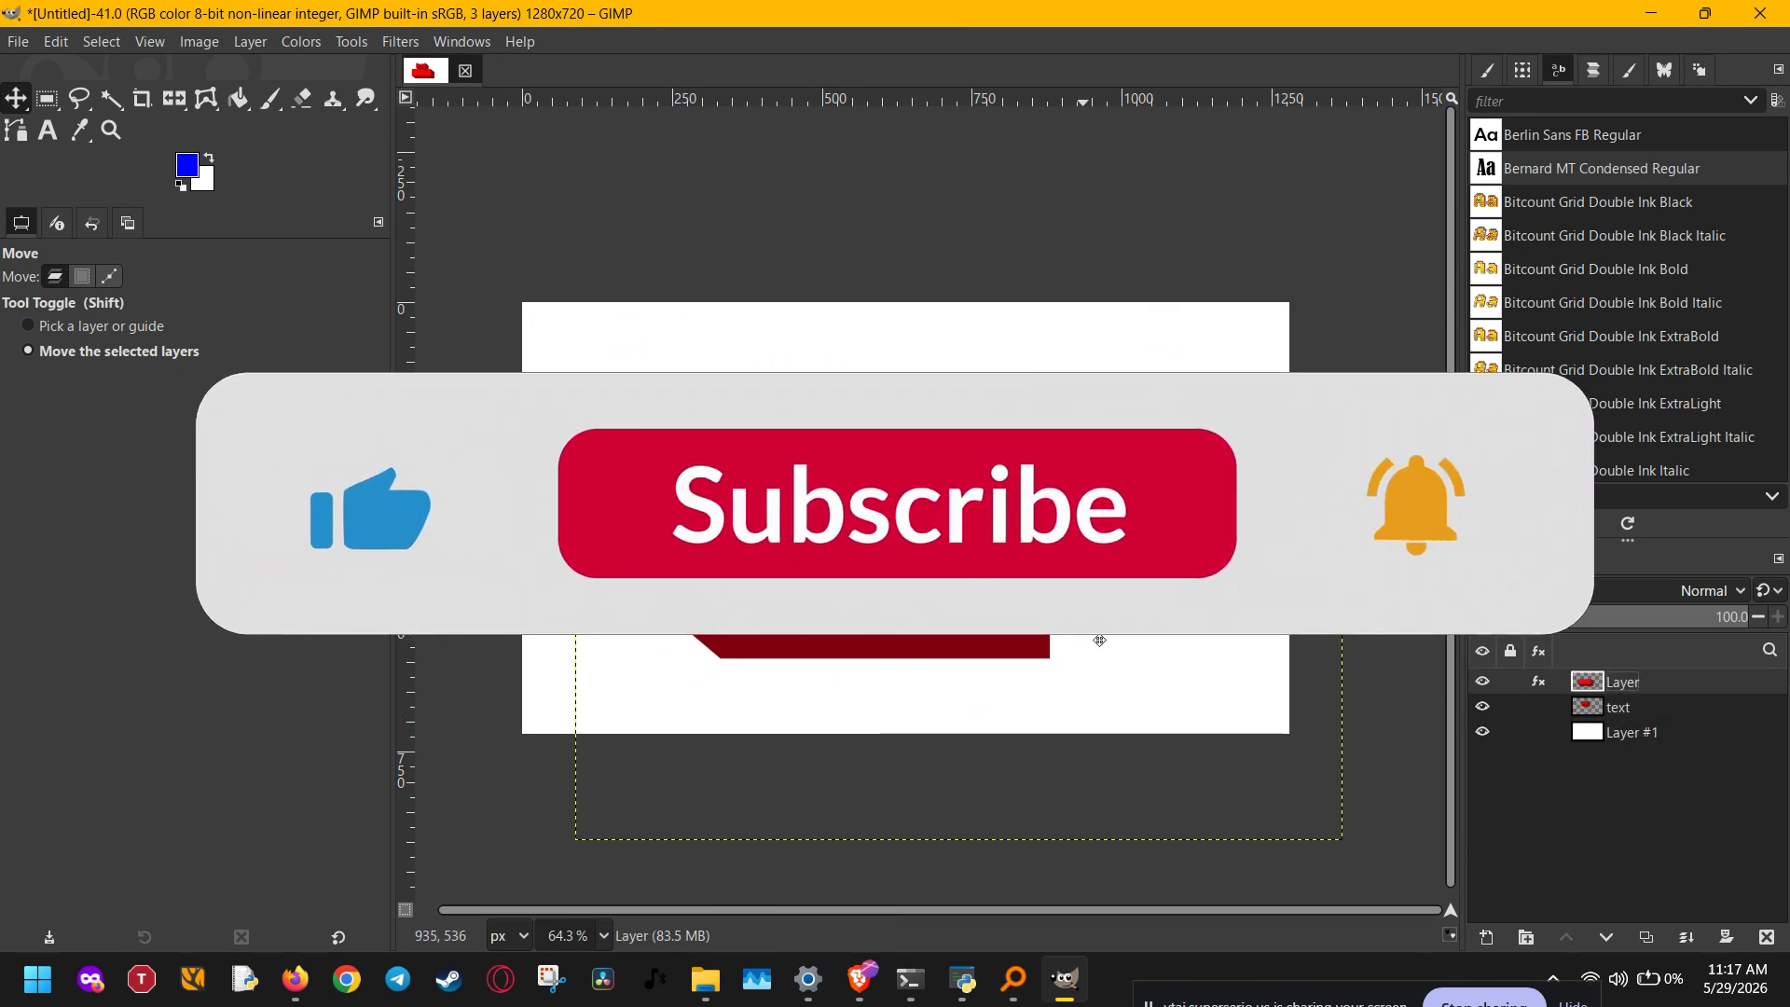
pyautogui.click(1559, 737)
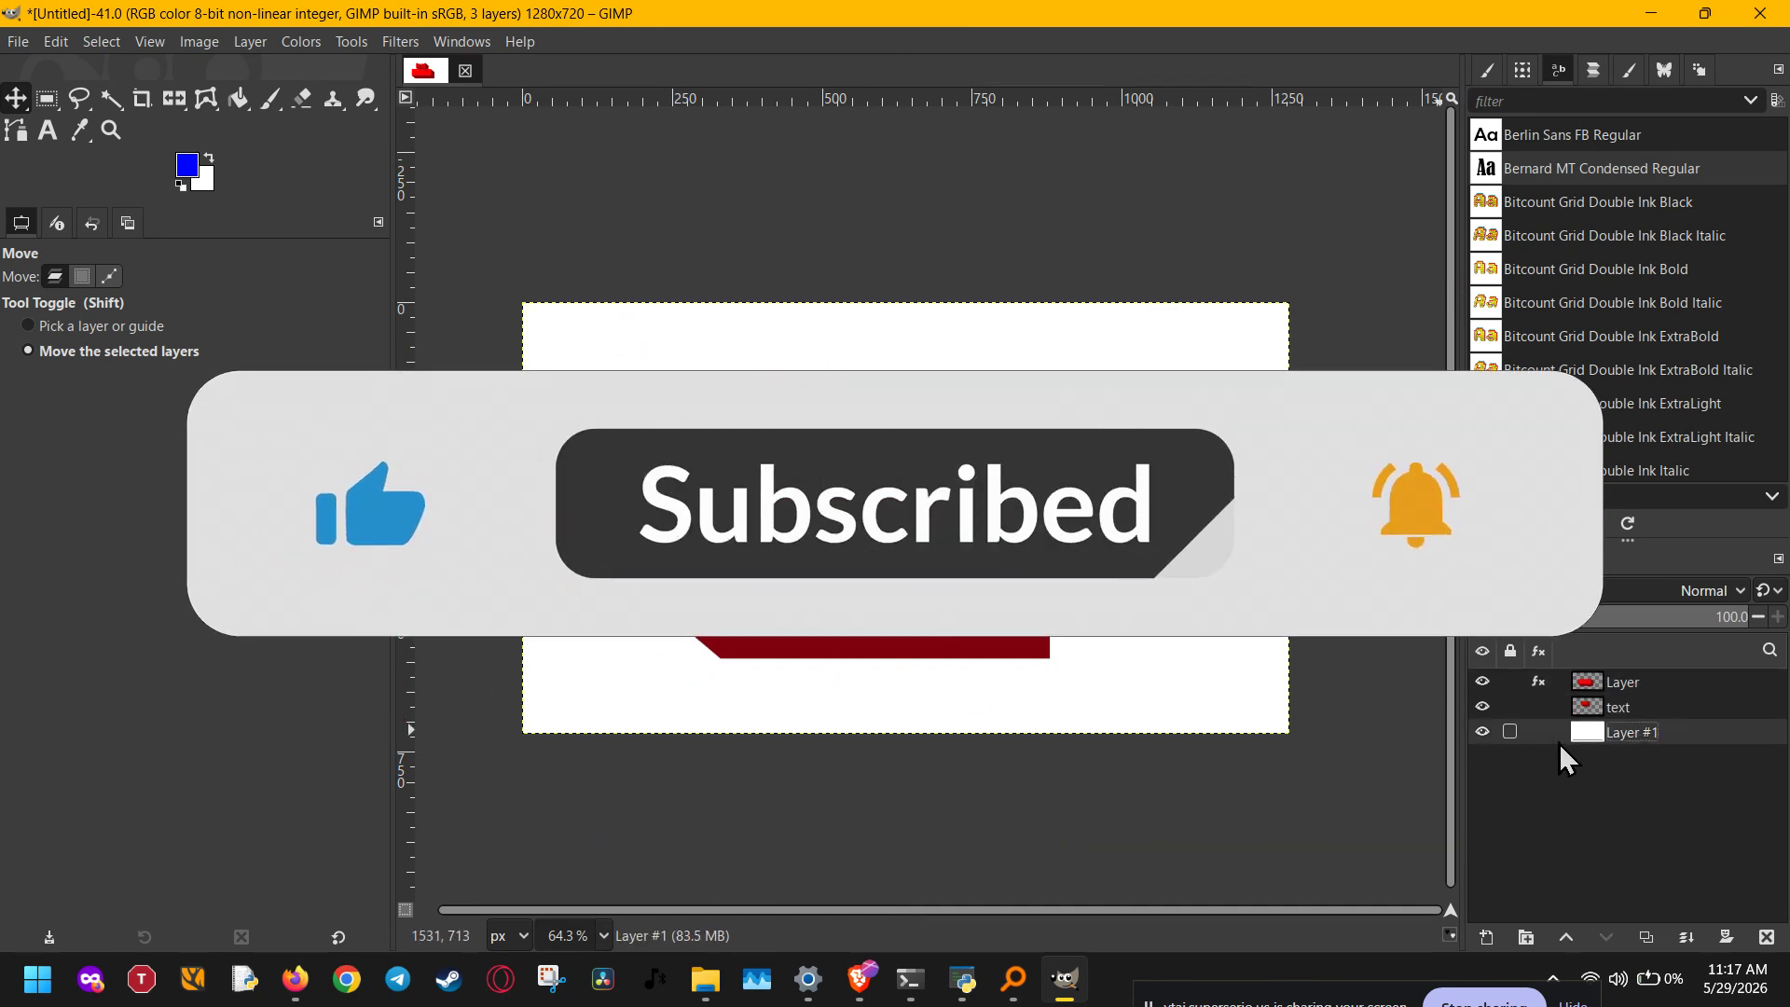